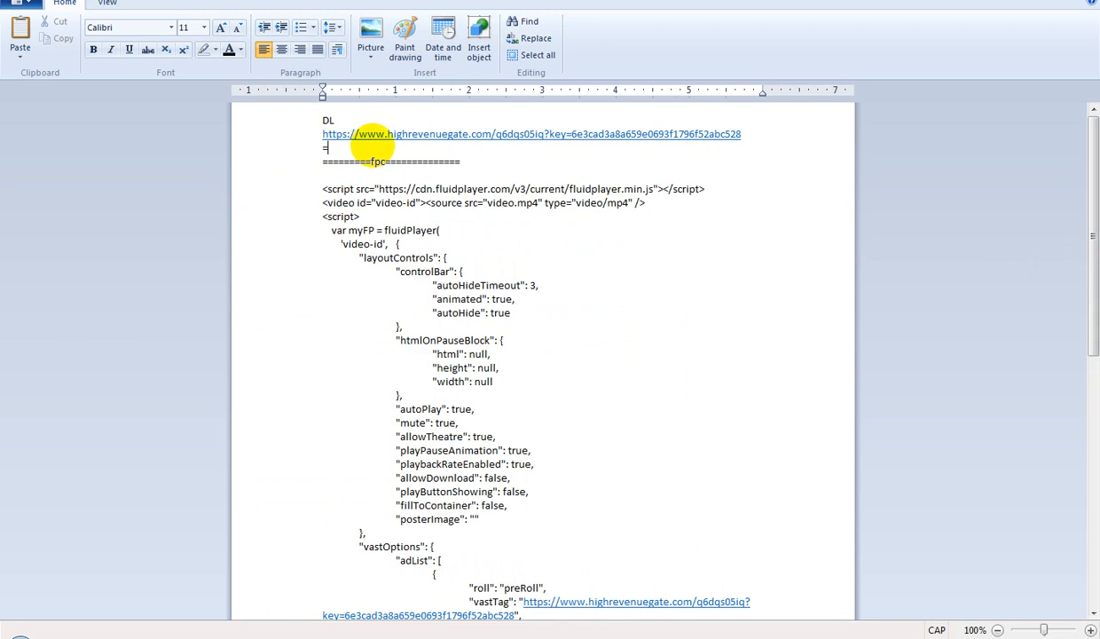
- Add a "=======MOVIE LINK==============" divider above the fpc section and put the YouTube link for video G3t2G7POh8s beneath it
text(===============)
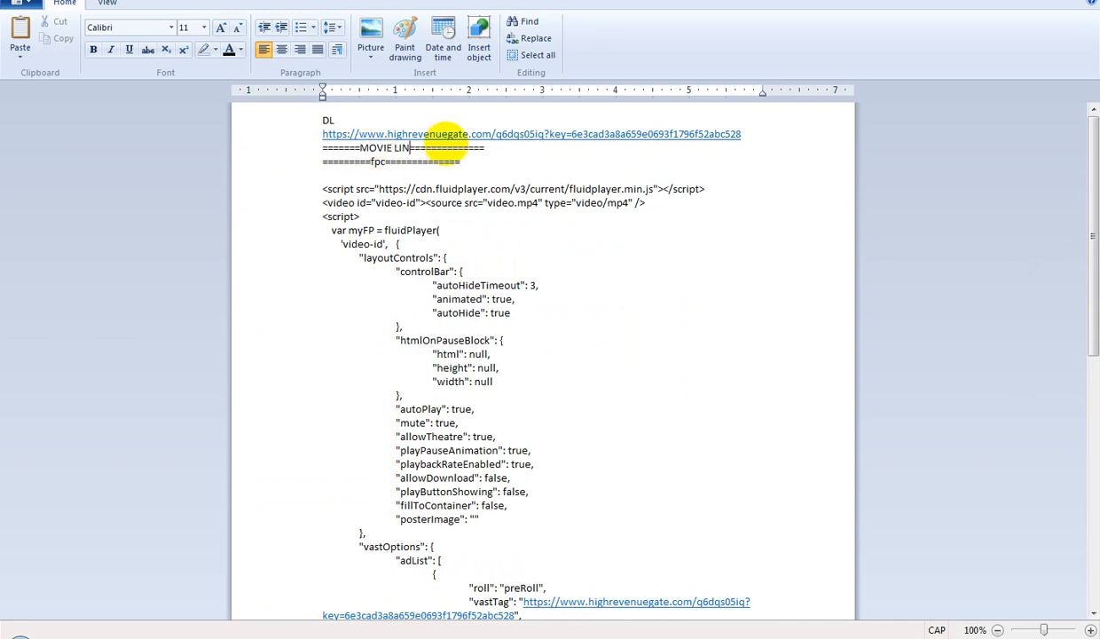
key(Return)
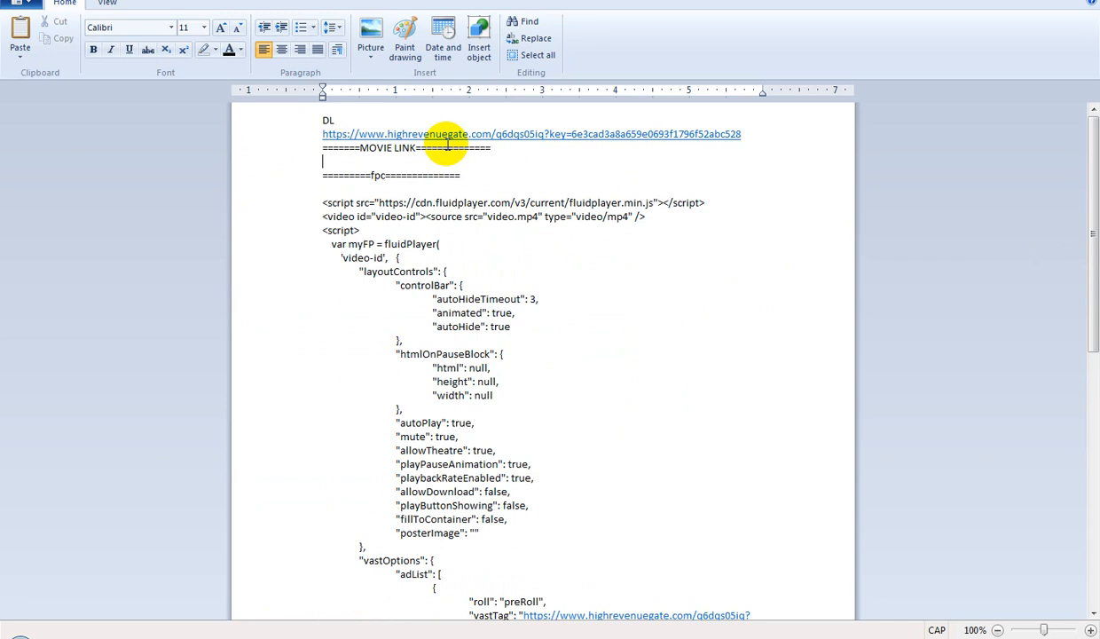
text(https://www.youtube.com/watch?v=G3t2G7POh8s&pp=ygU74oCcQ0hFVkFMSUVS4oCdIElMTFVNSU5BVEVTIEEgRk9SR09UVEVOIFZJUlRVT1NPIEZVTEwgTU9WSUU%3D)
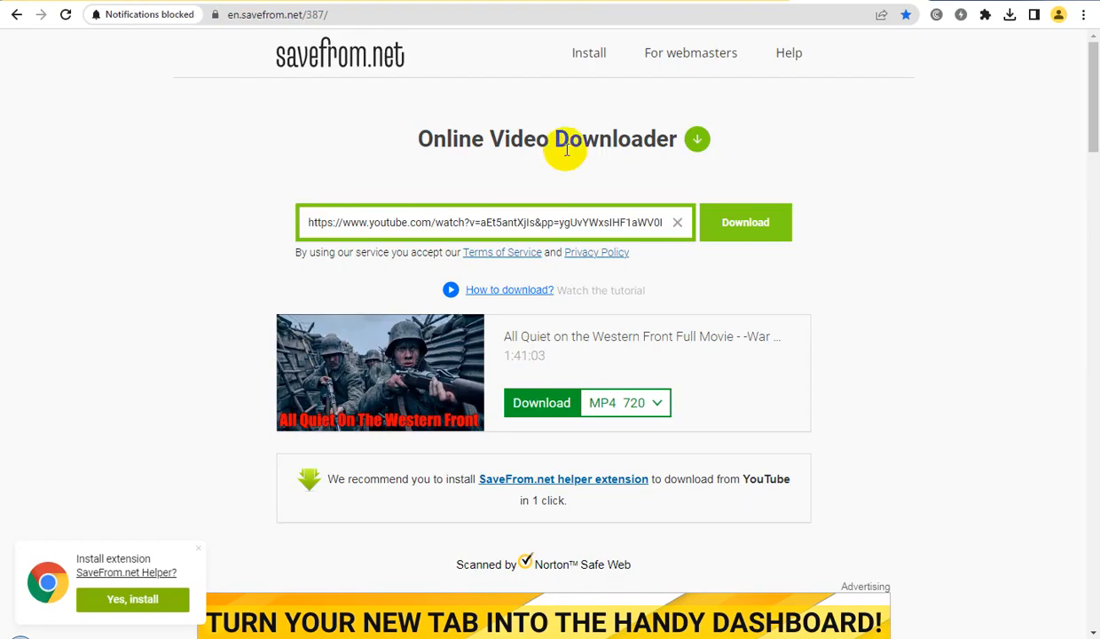
- Replace the link in savefrom.net's video downloader with the YouTube link for video G3t2G7POh8s
triple_click(497, 229)
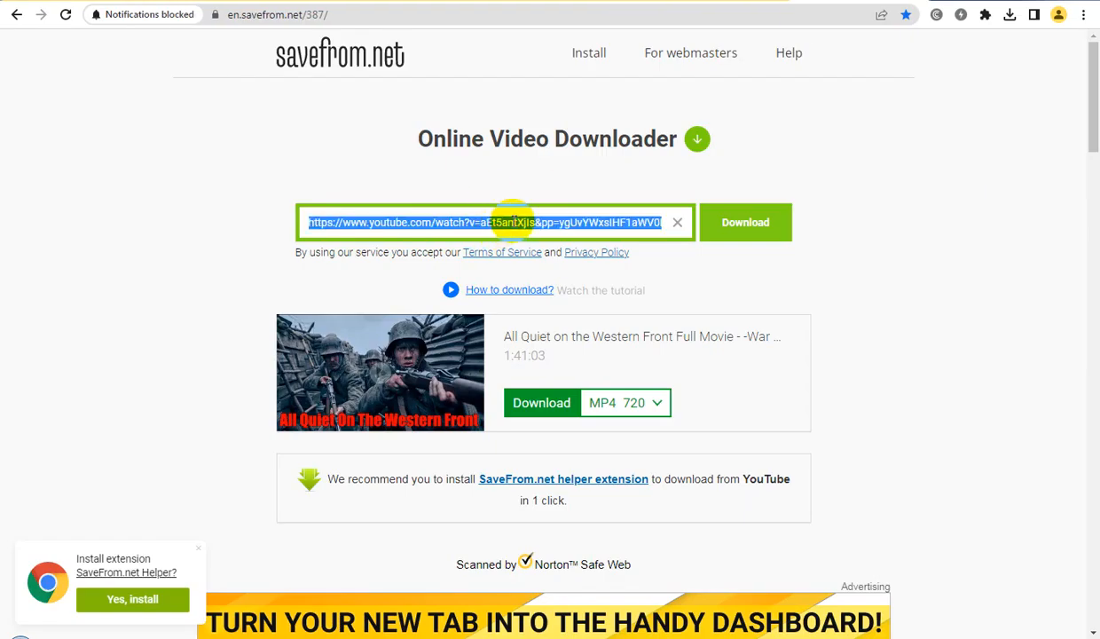
key(ctrl+v)
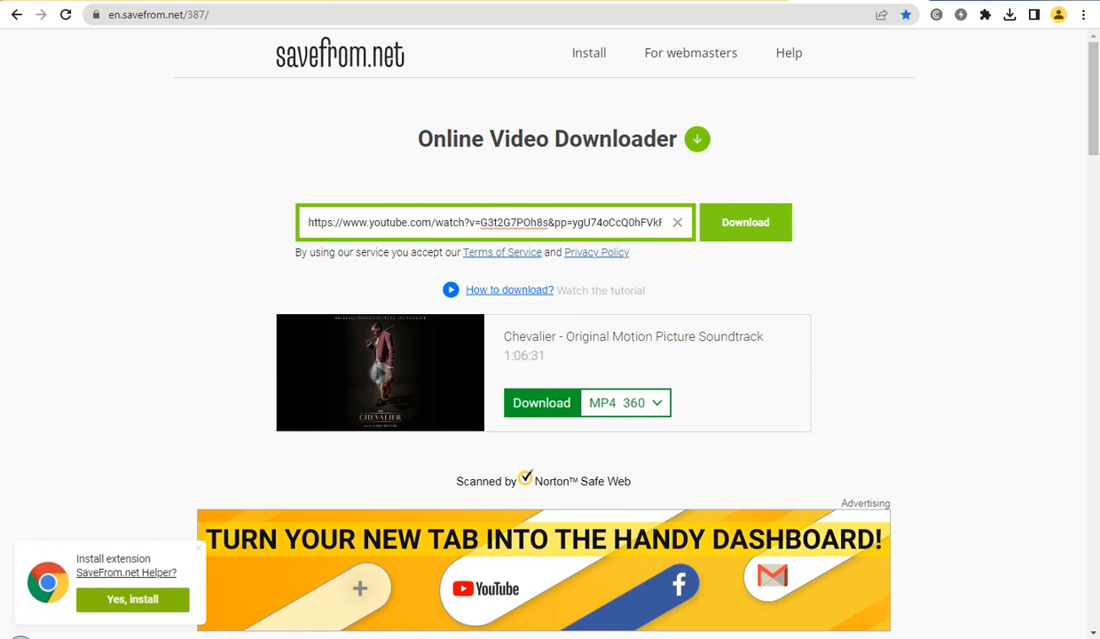
- Switch to WordPad and copy the whole Fluid Player code, from the first script line to the closing script tag
click(252, 637)
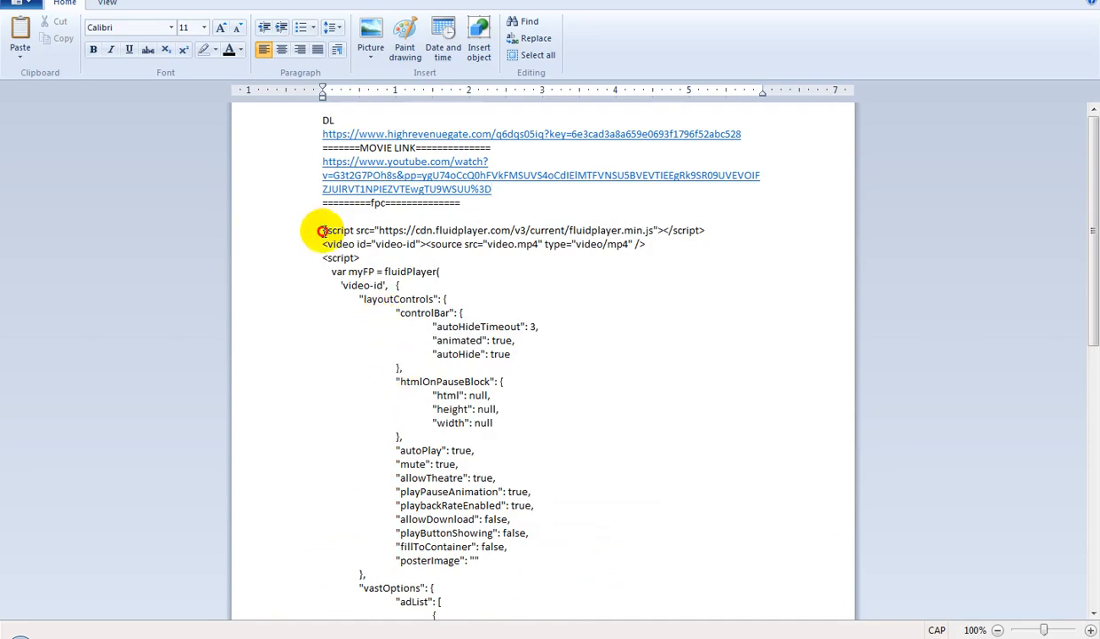
drag(322, 231, 654, 433)
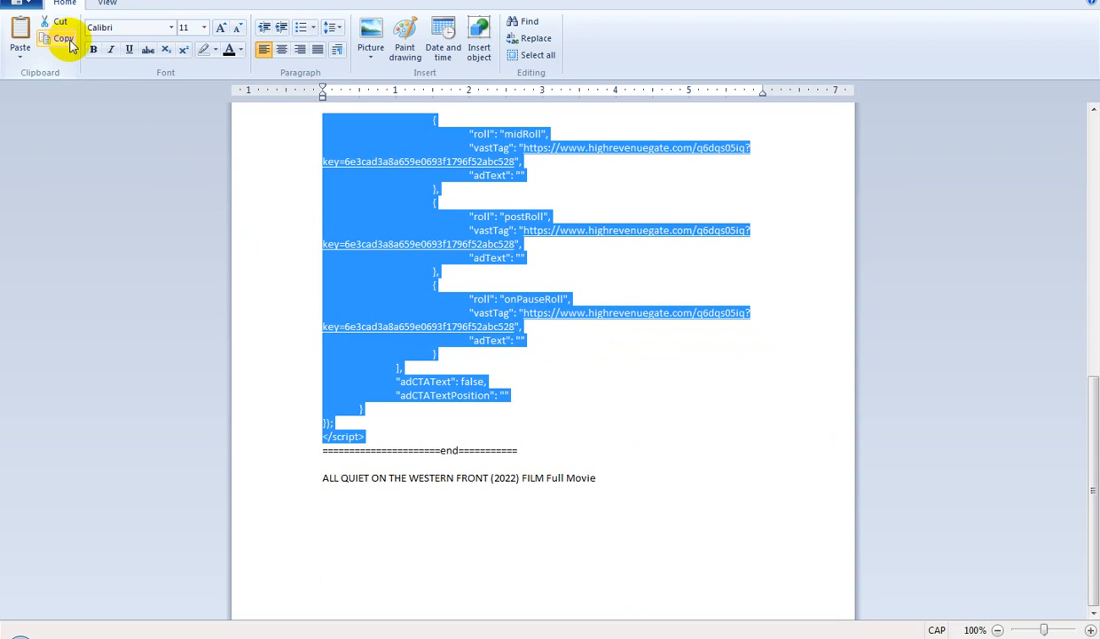
click(1011, 1)
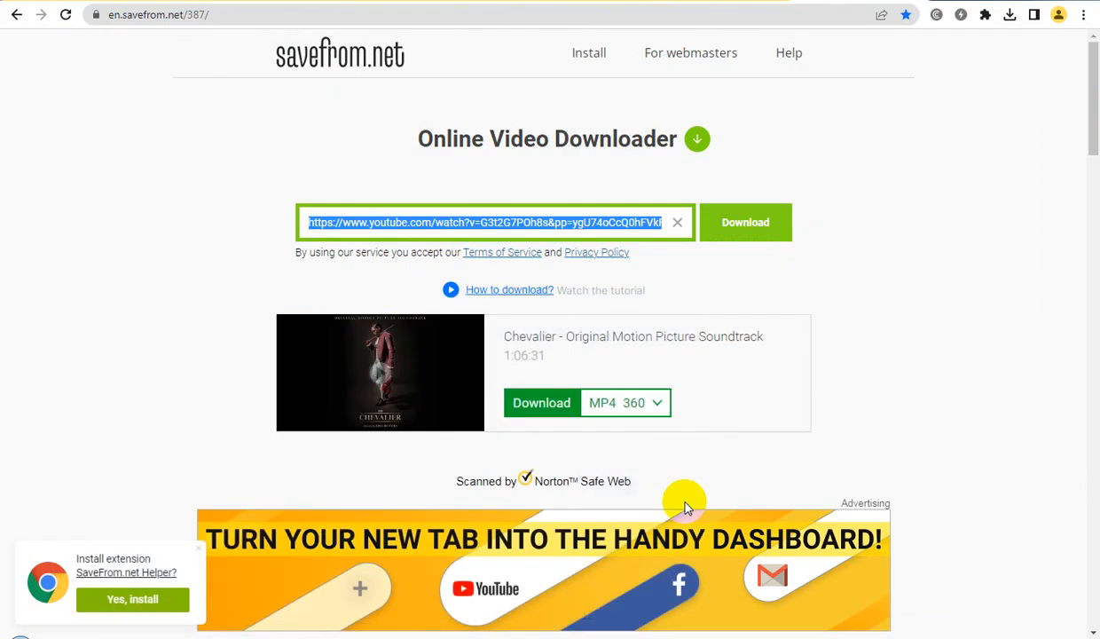
- Switch to Blogger, save the blog's layout changes and start a new post
click(73, 0)
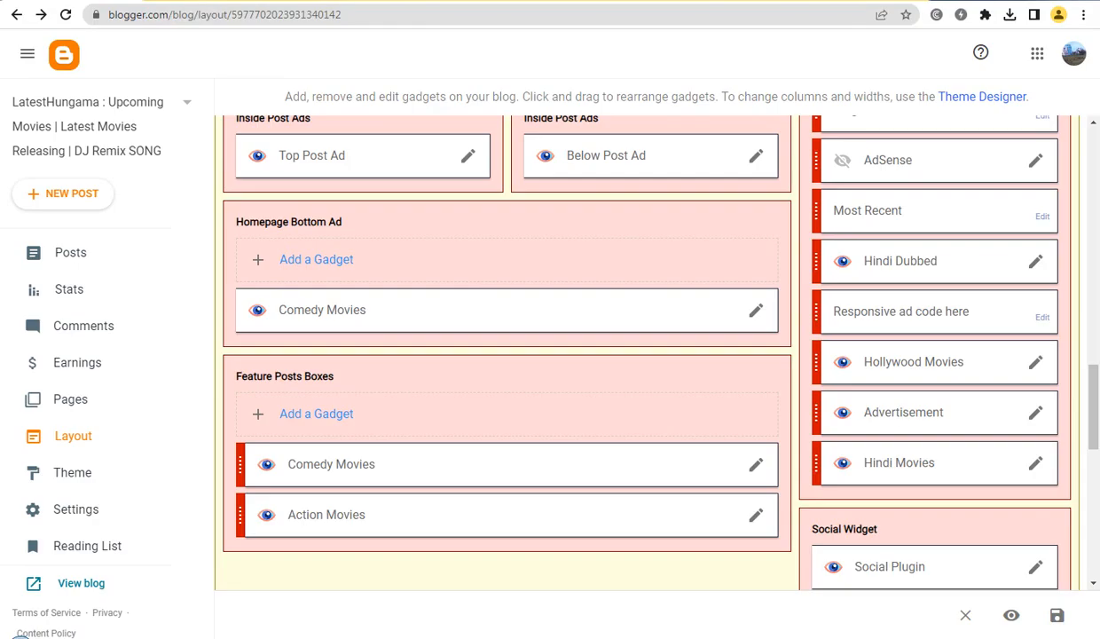
click(1056, 615)
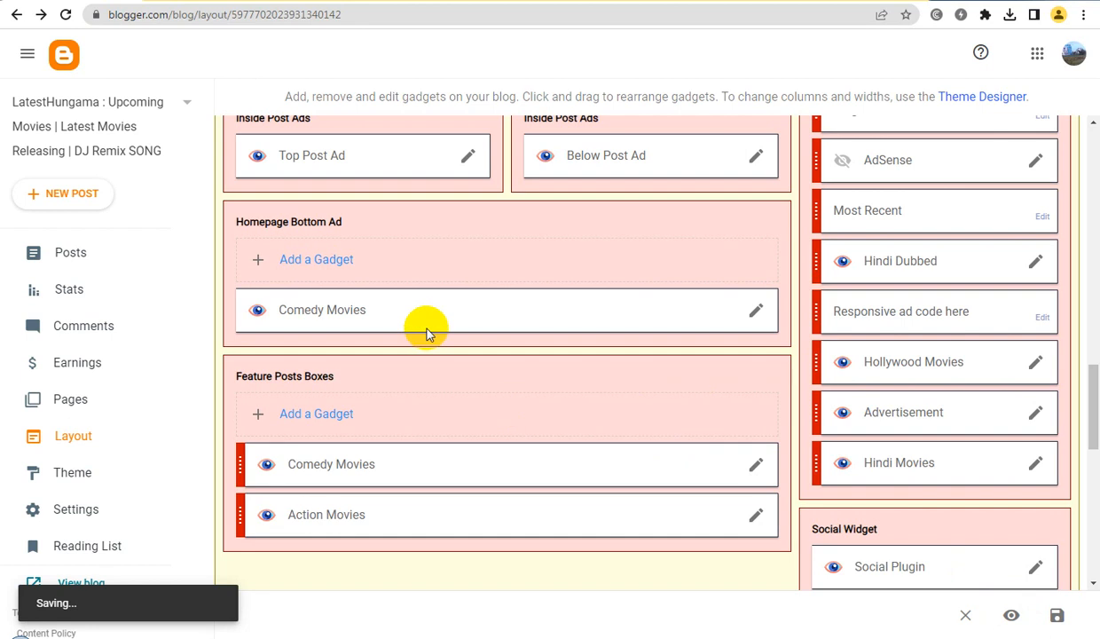
click(92, 252)
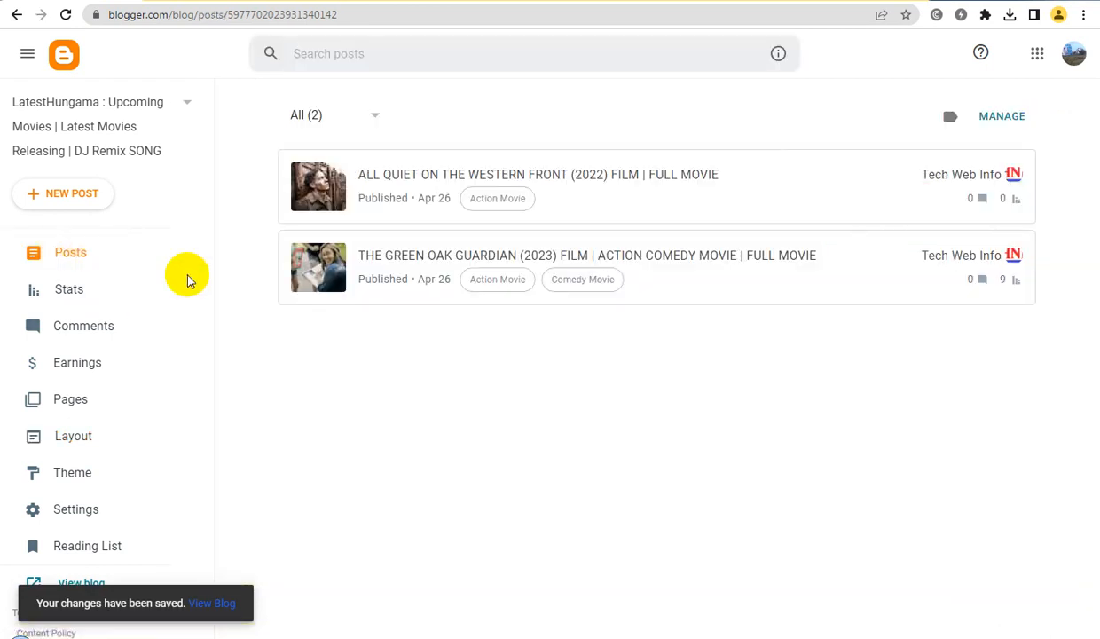
click(92, 194)
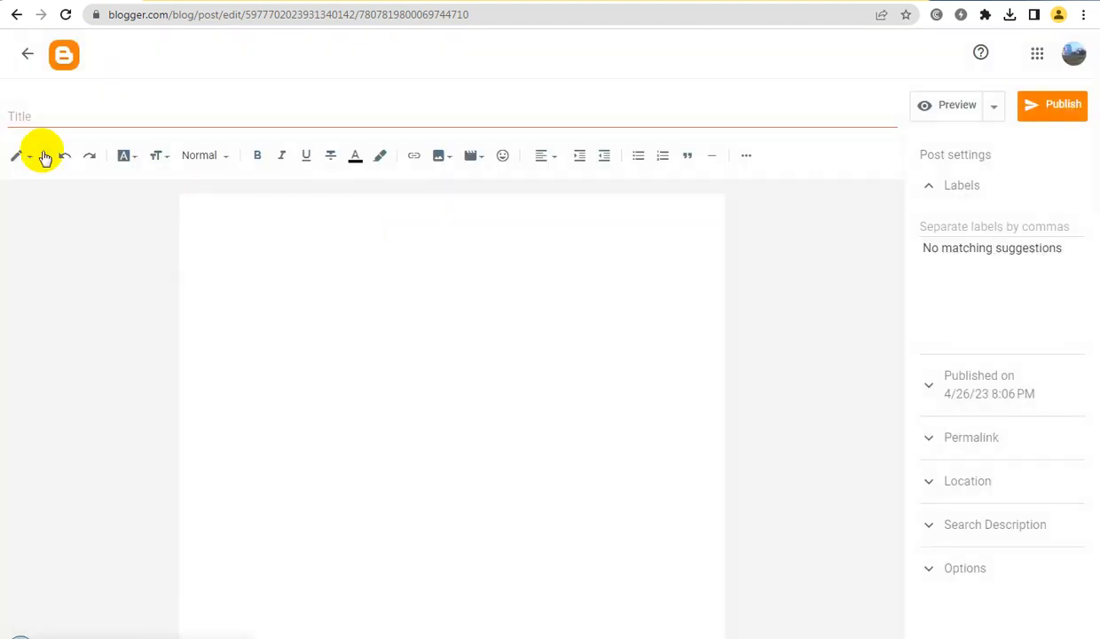
- Switch the post editor to HTML view and replace its default content with the copied Fluid Player code
click(32, 158)
click(51, 131)
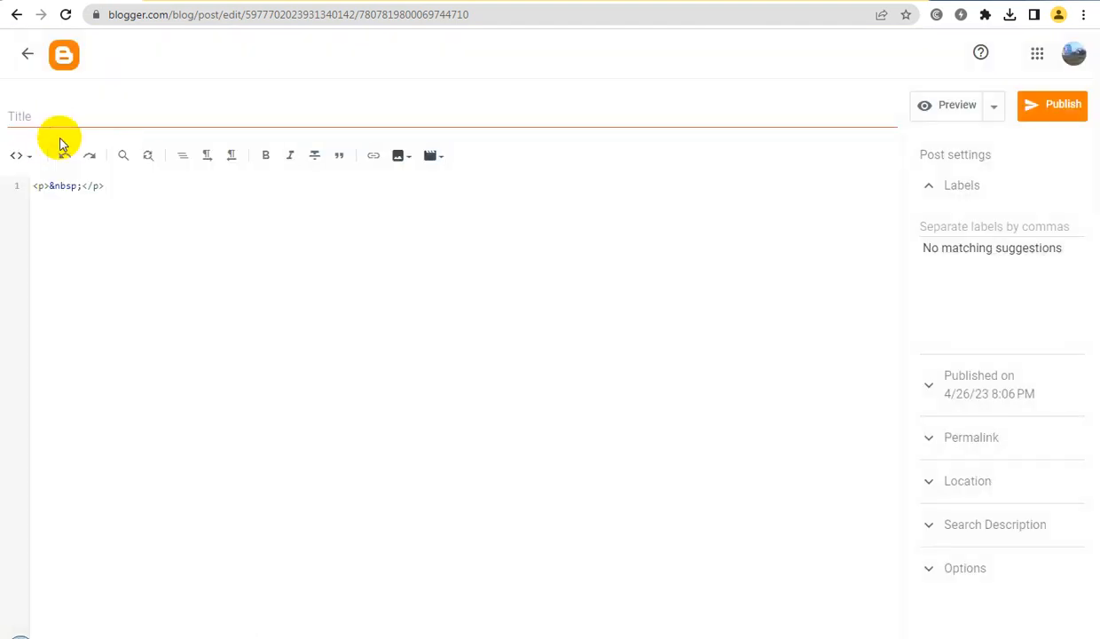
click(83, 187)
key(ctrl+a)
key(ctrl+v)
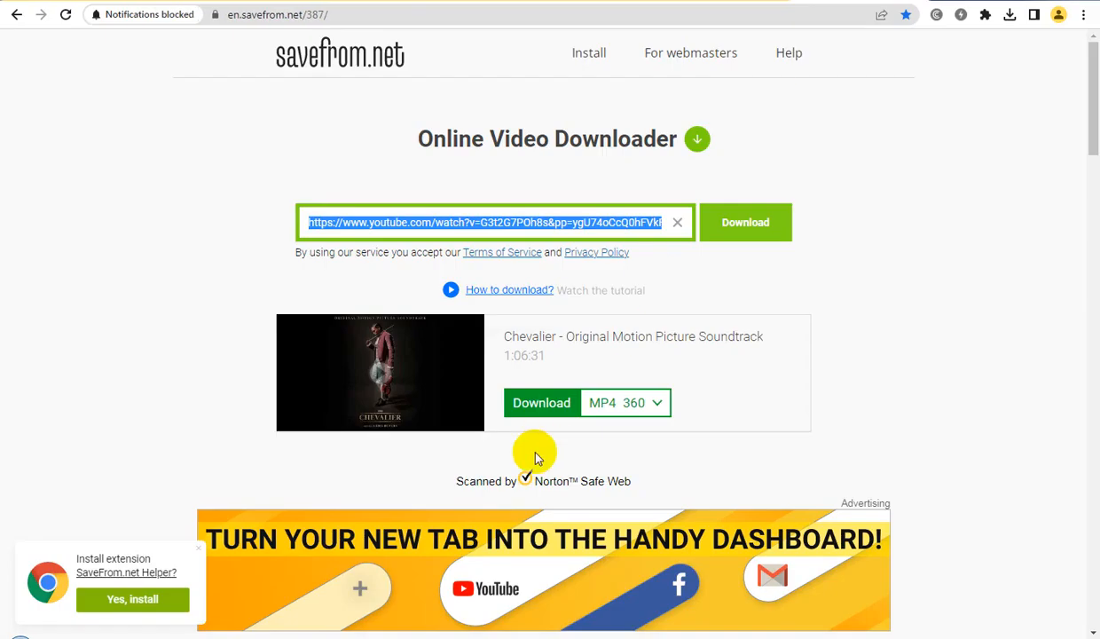
- Copy the Chevalier MP4 360 download link address from savefrom.net and use it to replace video.mp4 in the post's video source
right_click(534, 408)
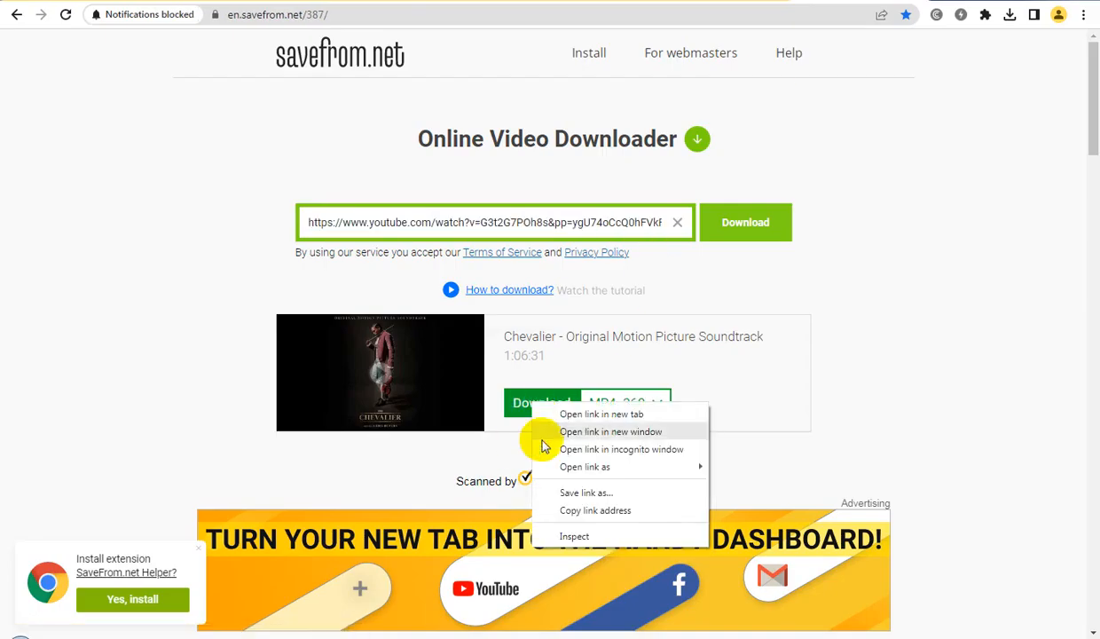
click(588, 509)
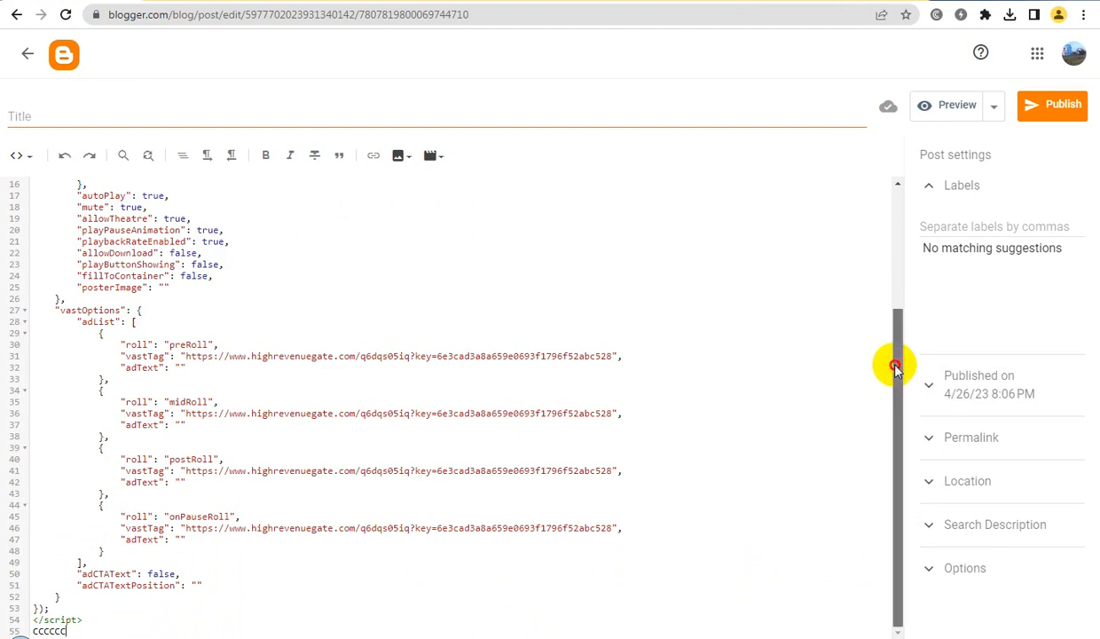
drag(903, 371, 894, 201)
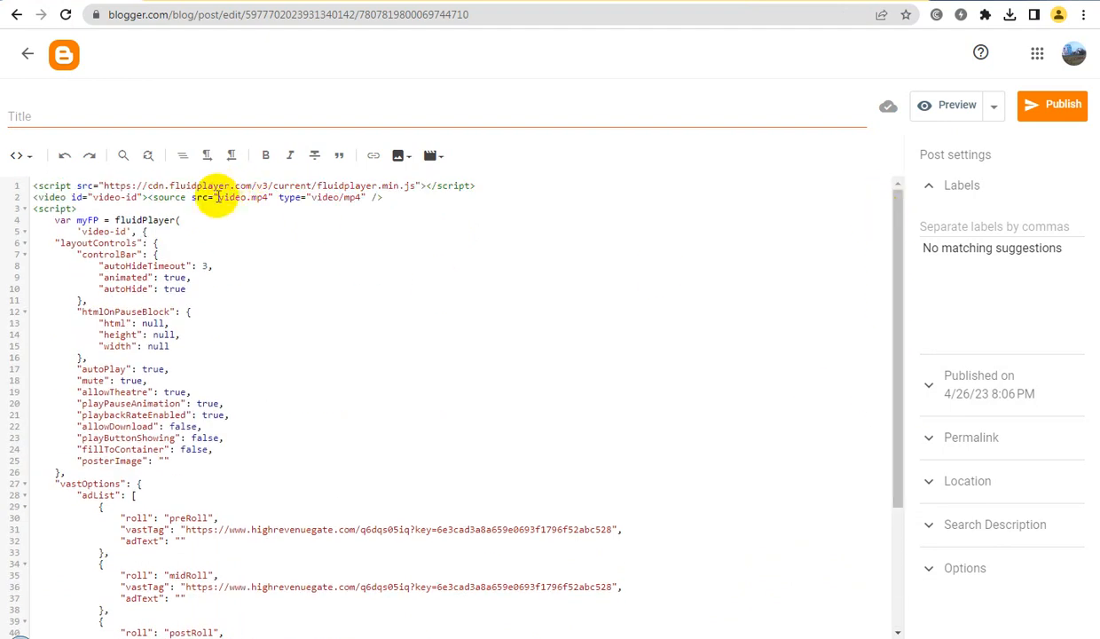
drag(217, 200, 254, 200)
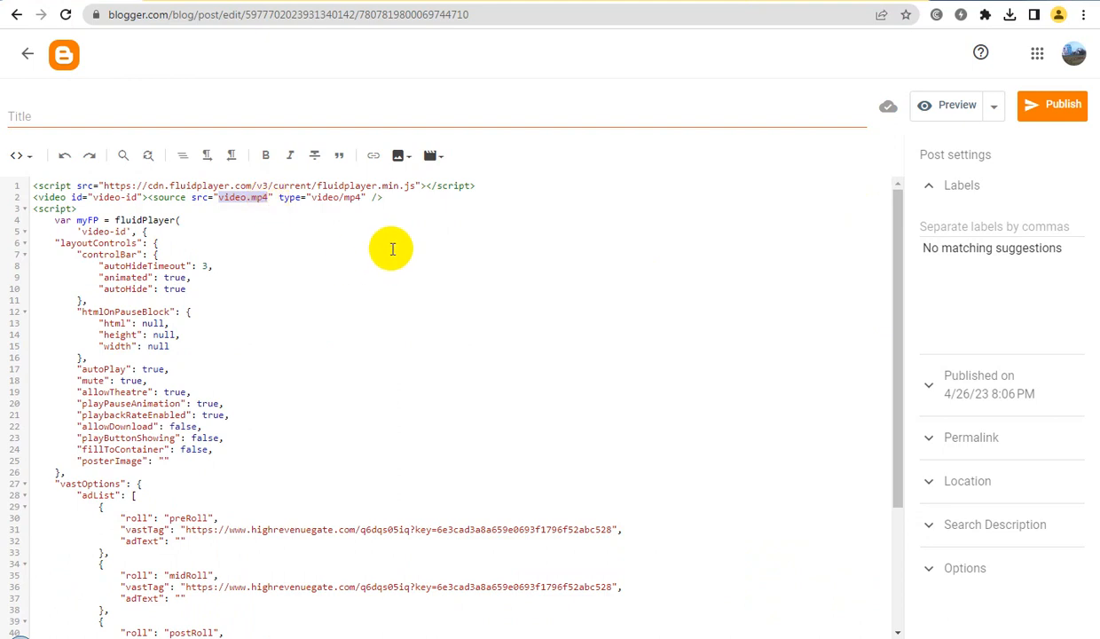
key(ctrl+v)
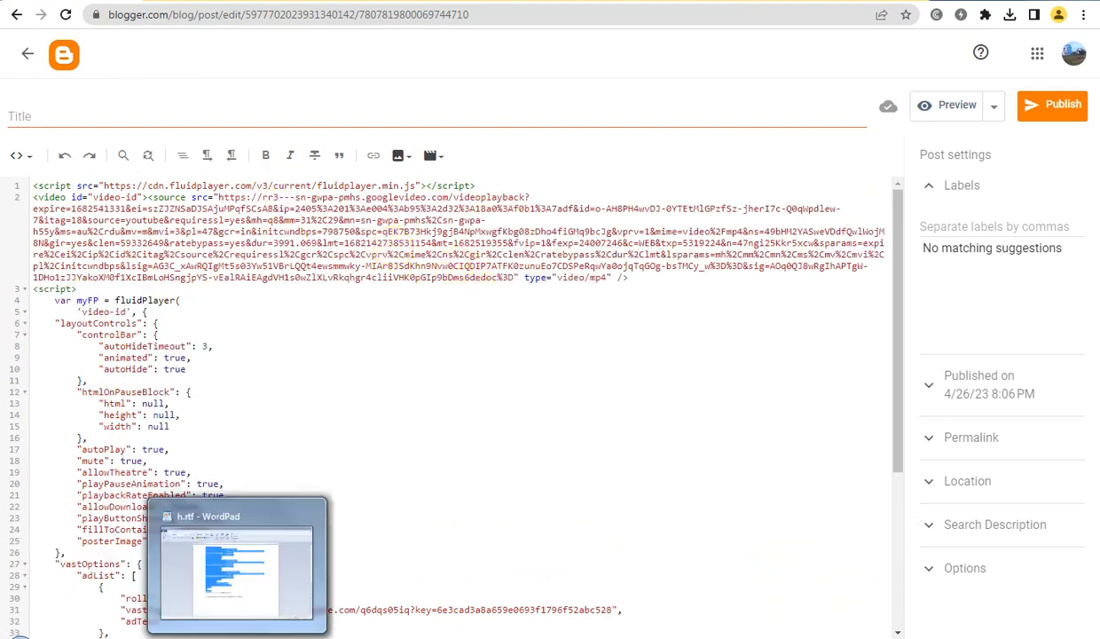
- Copy the Native Banner ad code for wowmoviesclip.blogspot.com from Adsterra
click(298, 604)
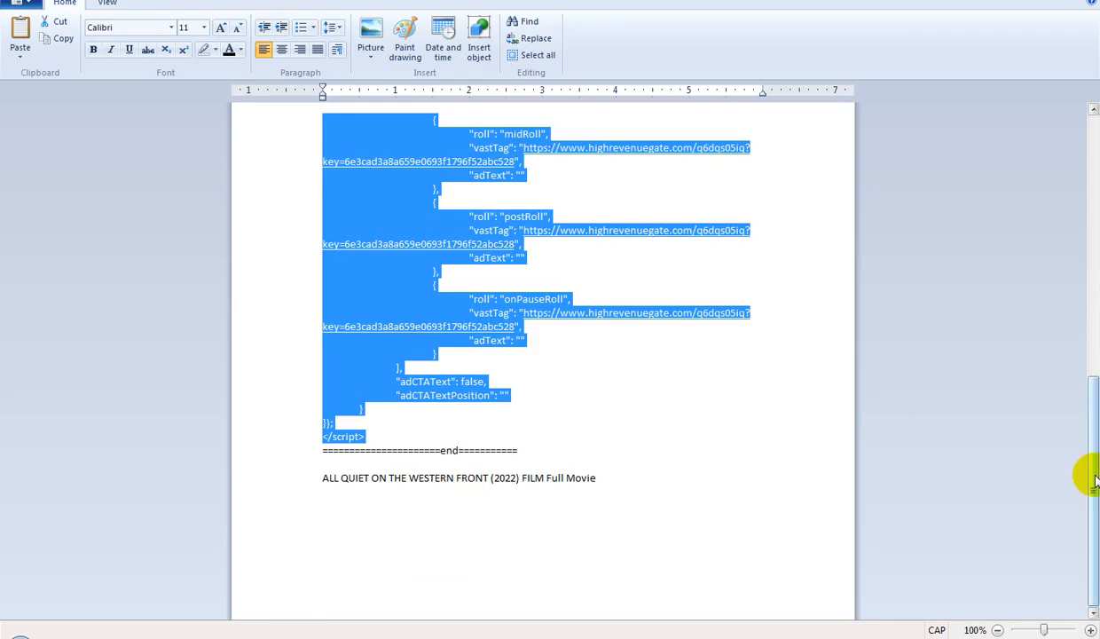
drag(1097, 467, 1094, 196)
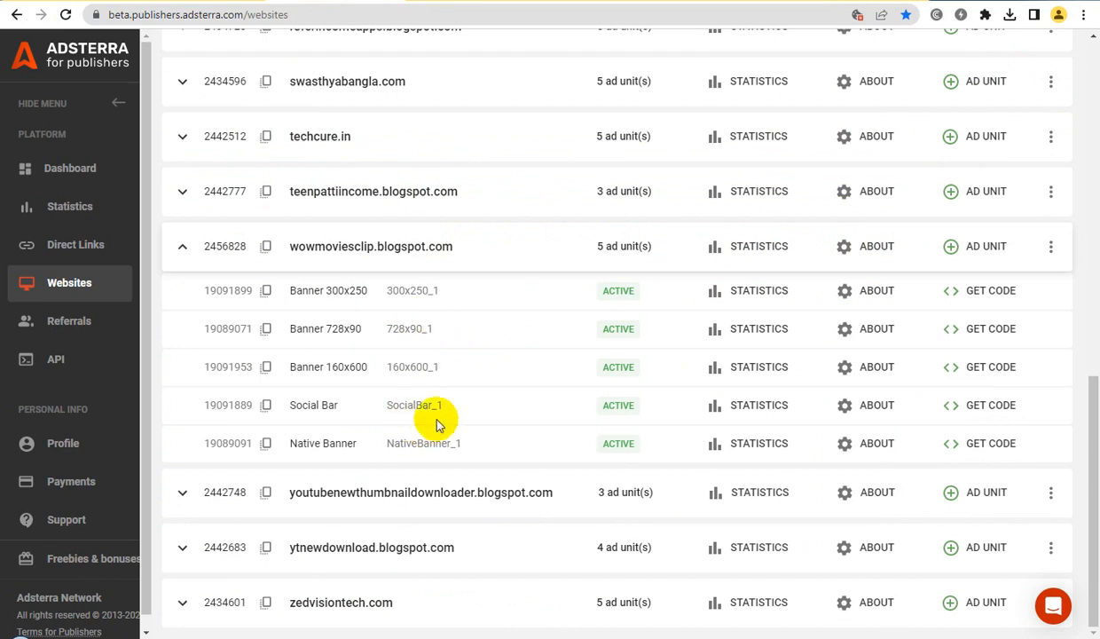
click(991, 444)
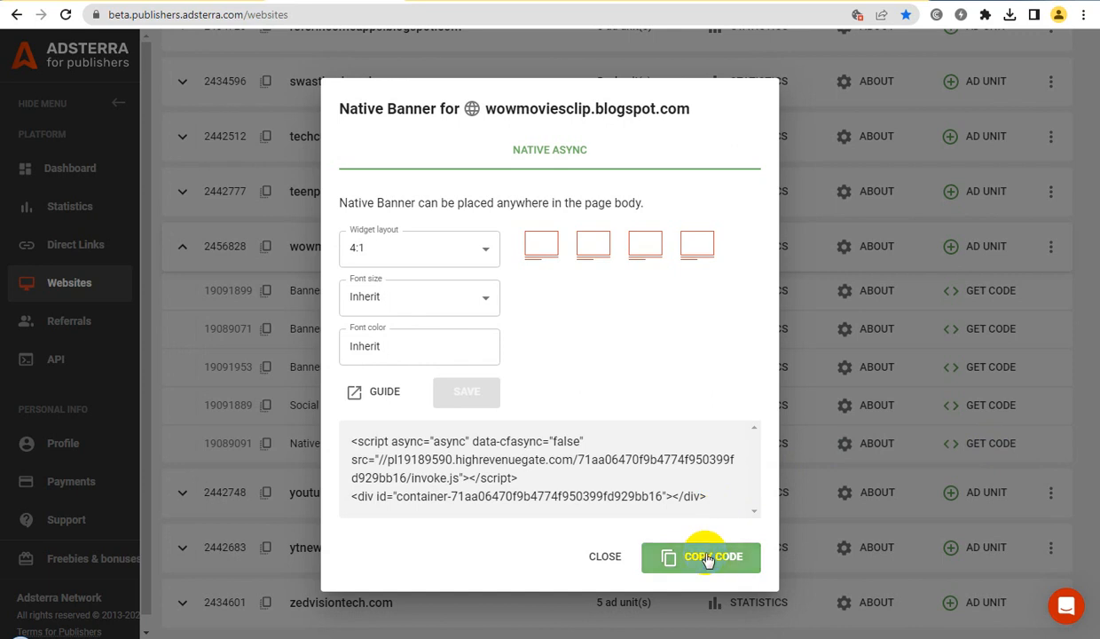
click(707, 557)
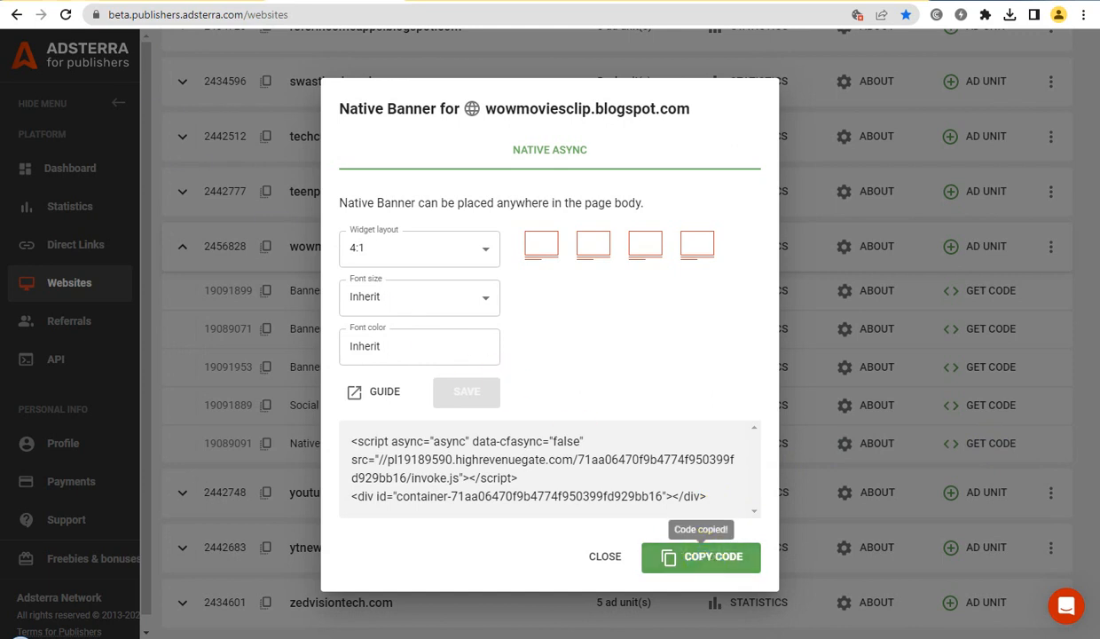
- Replace the cccccc placeholder below the closing script tag in the Blogger post with the copied Native Banner code
click(76, 1)
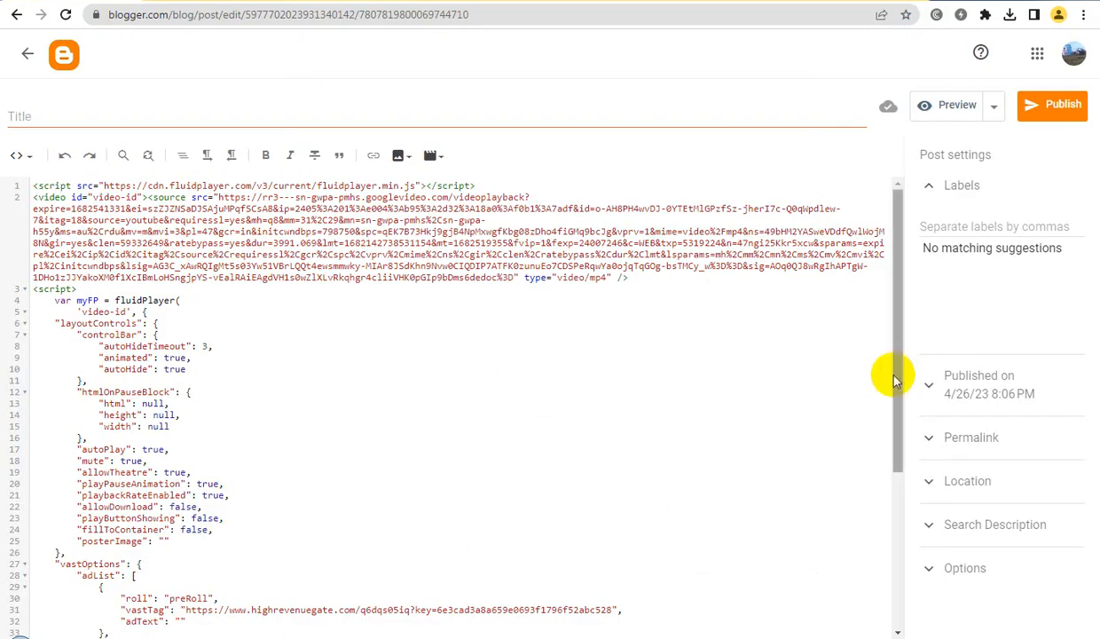
drag(895, 380, 899, 565)
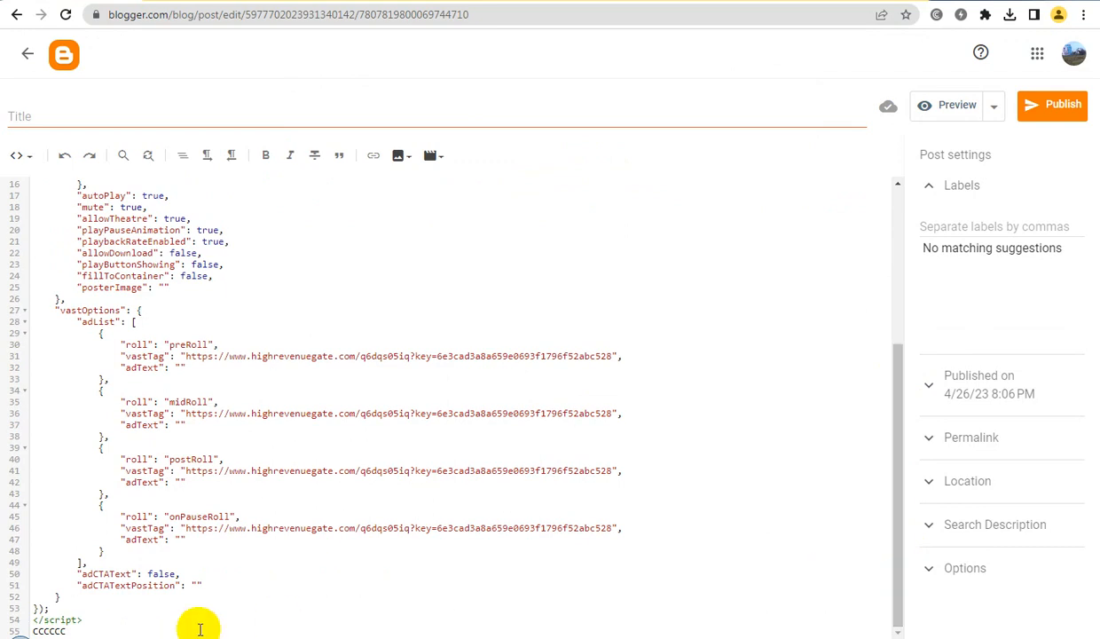
double_click(36, 630)
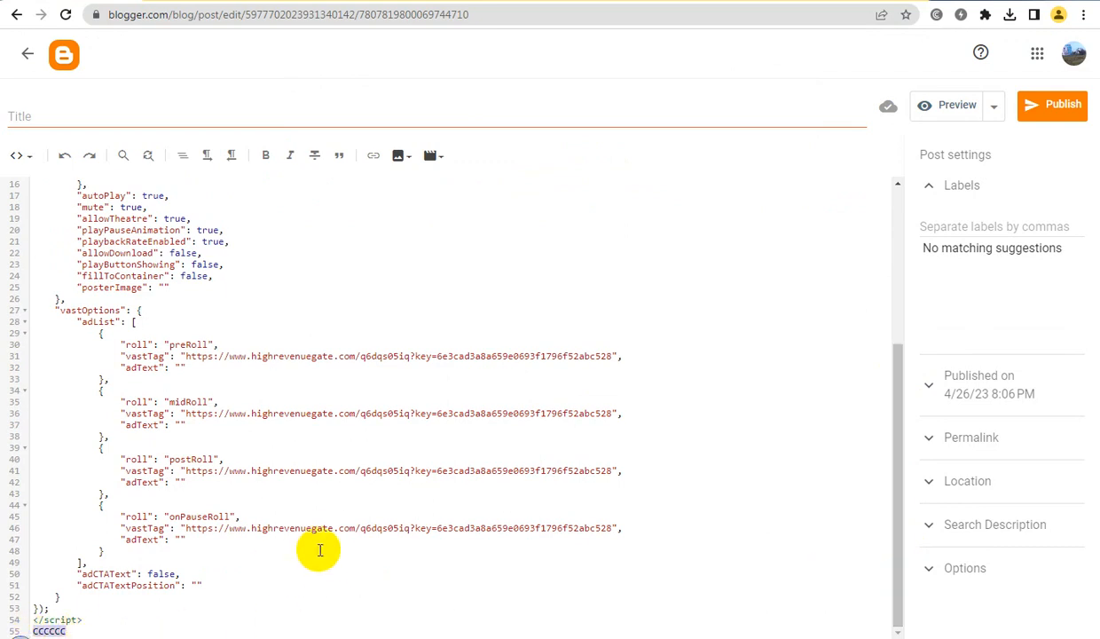
key(ctrl+v)
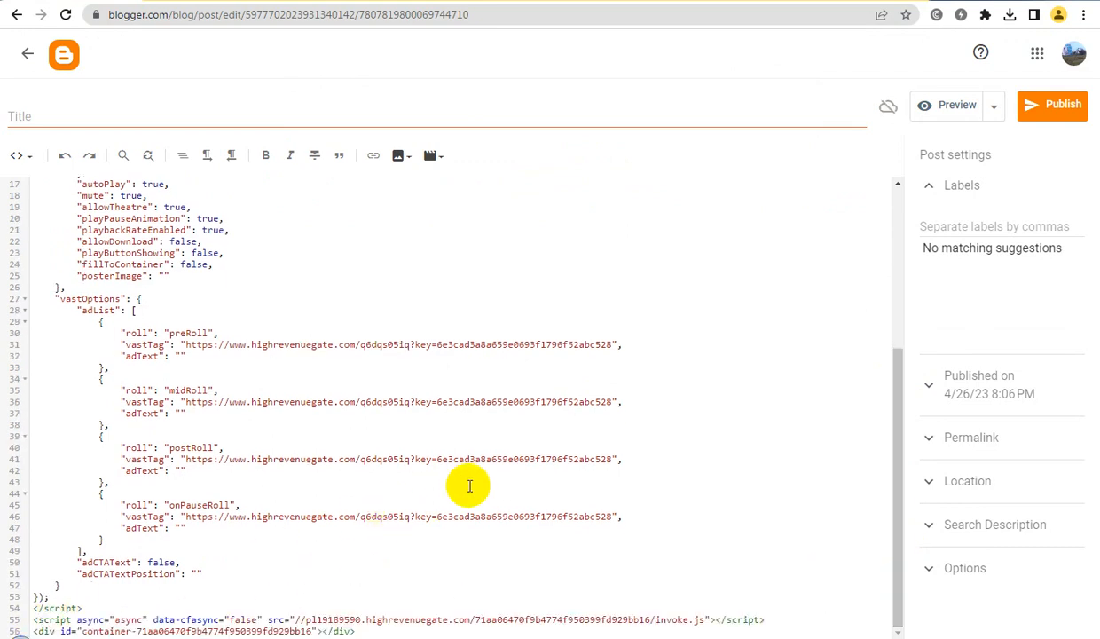
- Use “CHEVALIER” ILLUMINATES A FORGOTTEN VIRTUOSO FULL MOVIE, copied from the YouTube search, as the post title and as a new line above the script
drag(898, 410, 898, 191)
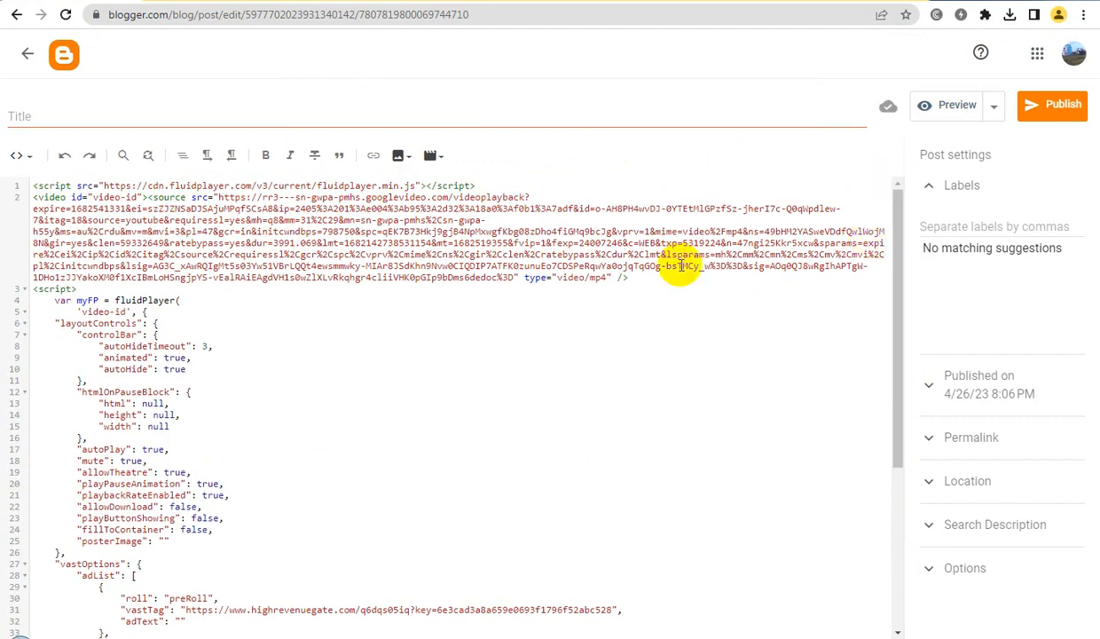
click(648, 2)
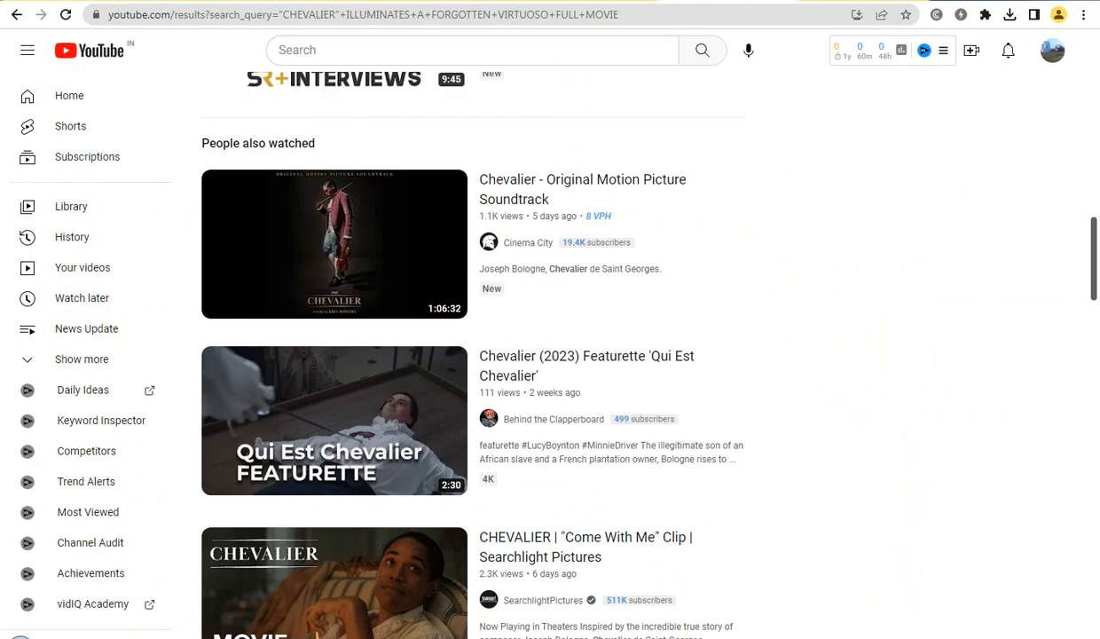
click(497, 1)
click(364, 120)
key(ctrl+v)
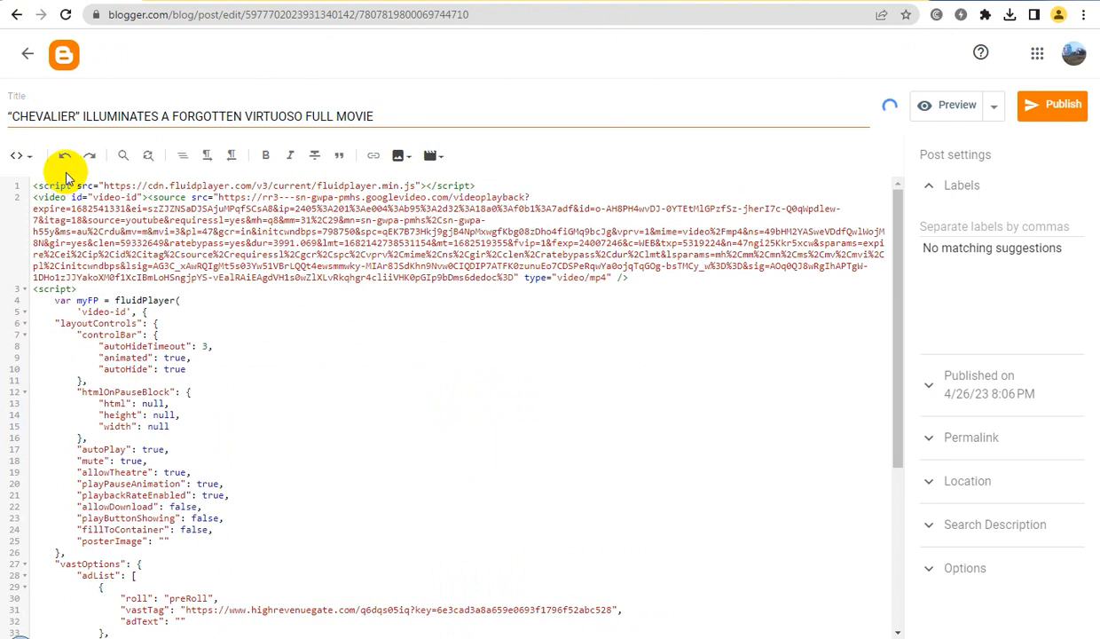
key(Return)
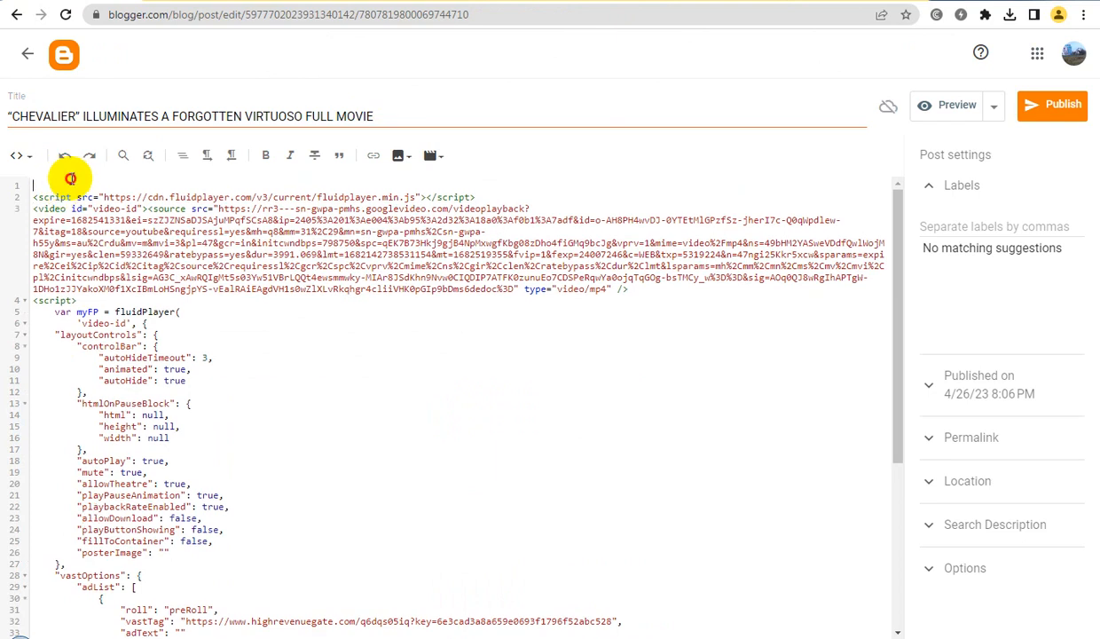
key(ctrl+v)
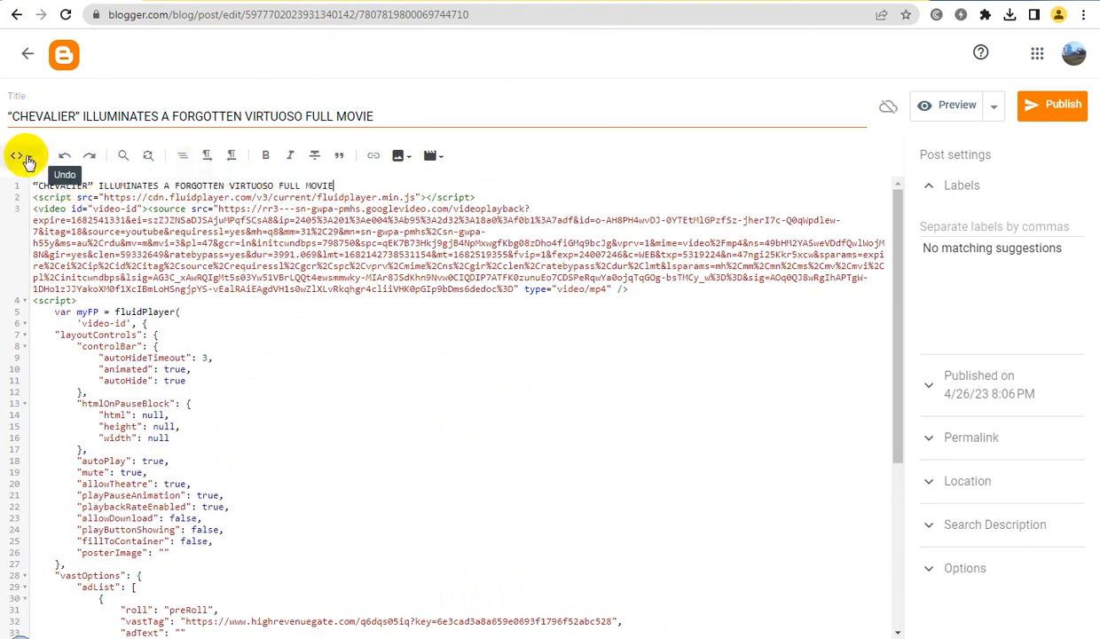
- Bold and centre the movie title line above the player in Compose view, and add the Action Movie label to the post
click(19, 156)
click(60, 196)
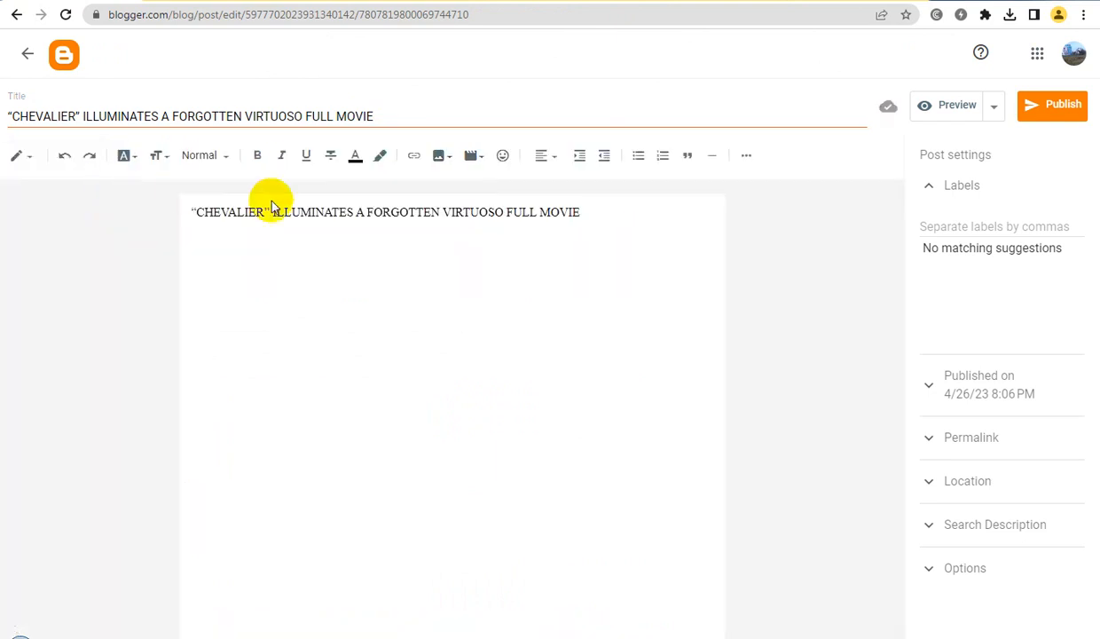
triple_click(404, 211)
click(257, 156)
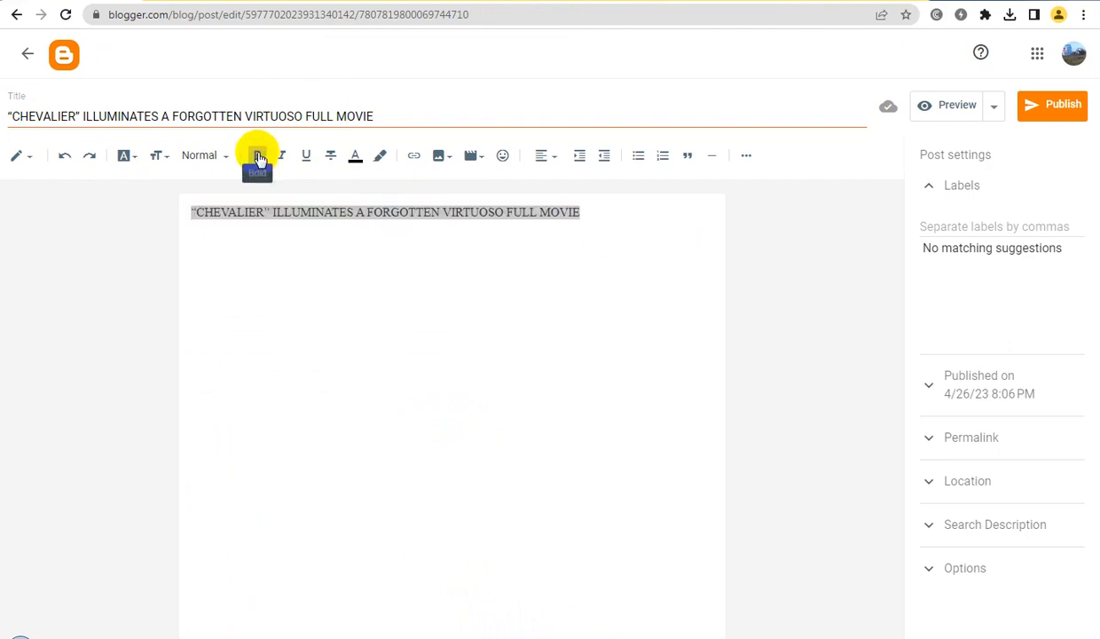
click(543, 156)
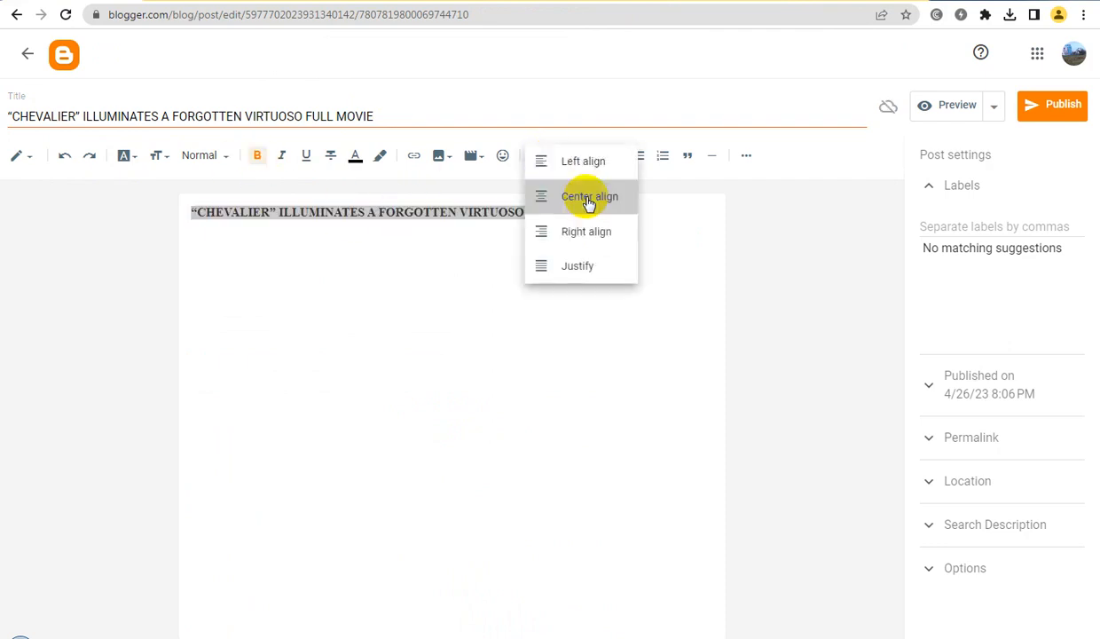
click(586, 201)
click(568, 210)
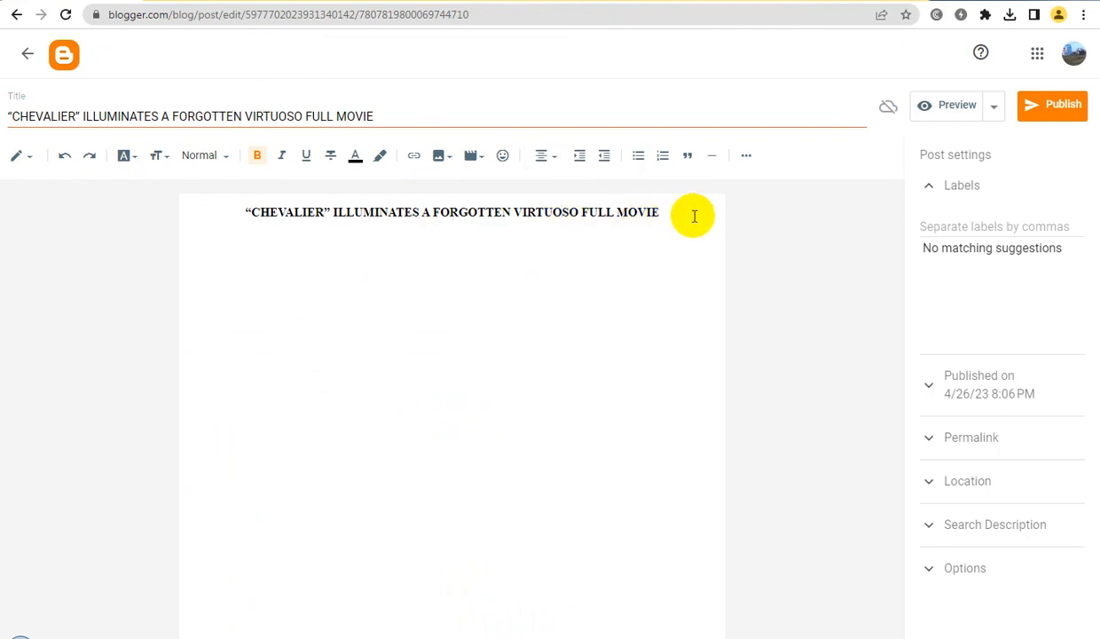
click(969, 223)
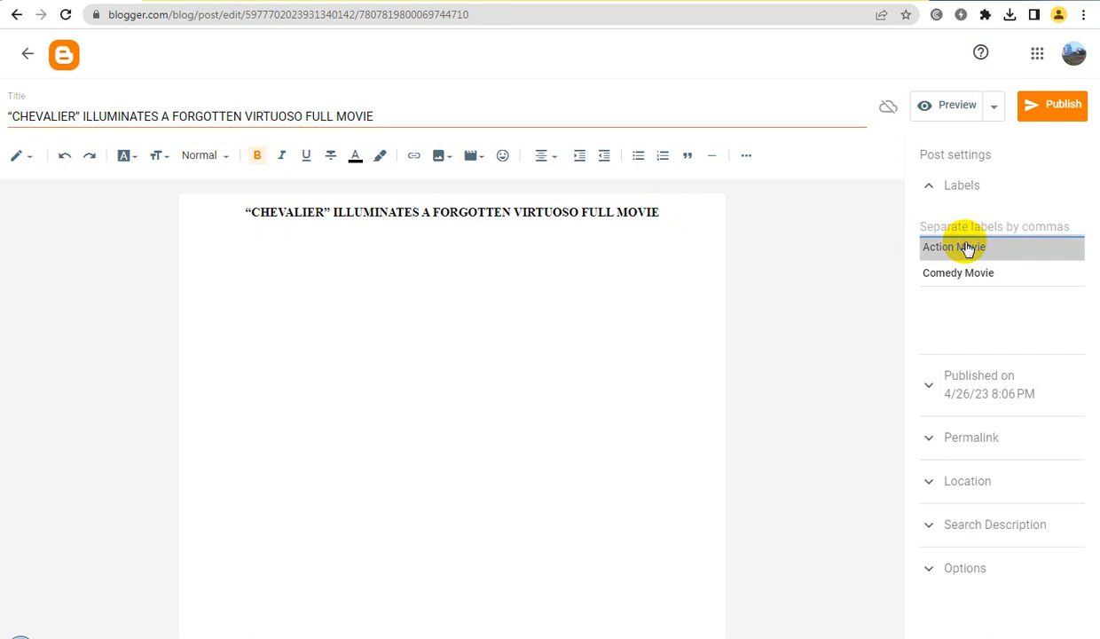
click(969, 244)
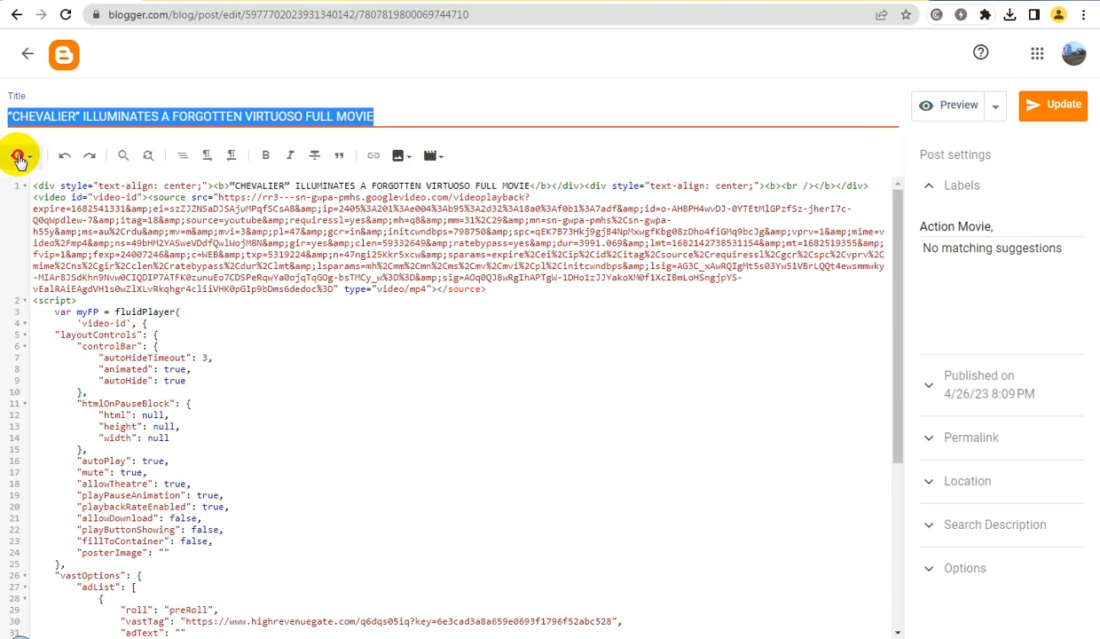
- Insert chevalier-2023-banner-220x162.jpg from the computer below the centred title line in Compose view and size it Extra large
click(20, 156)
click(44, 196)
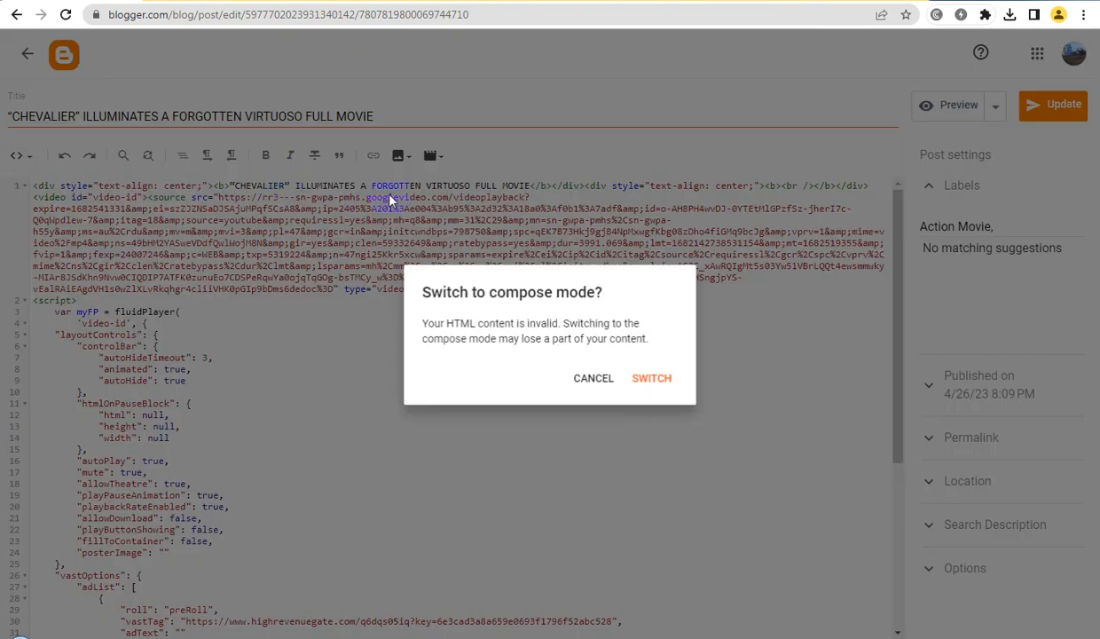
click(651, 379)
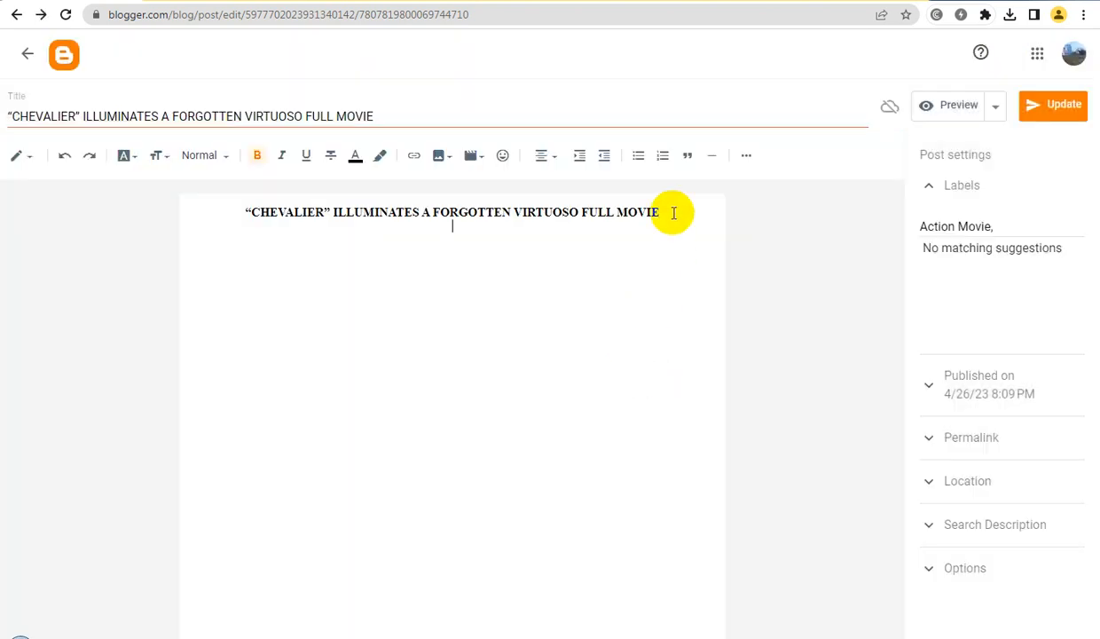
click(441, 156)
click(485, 190)
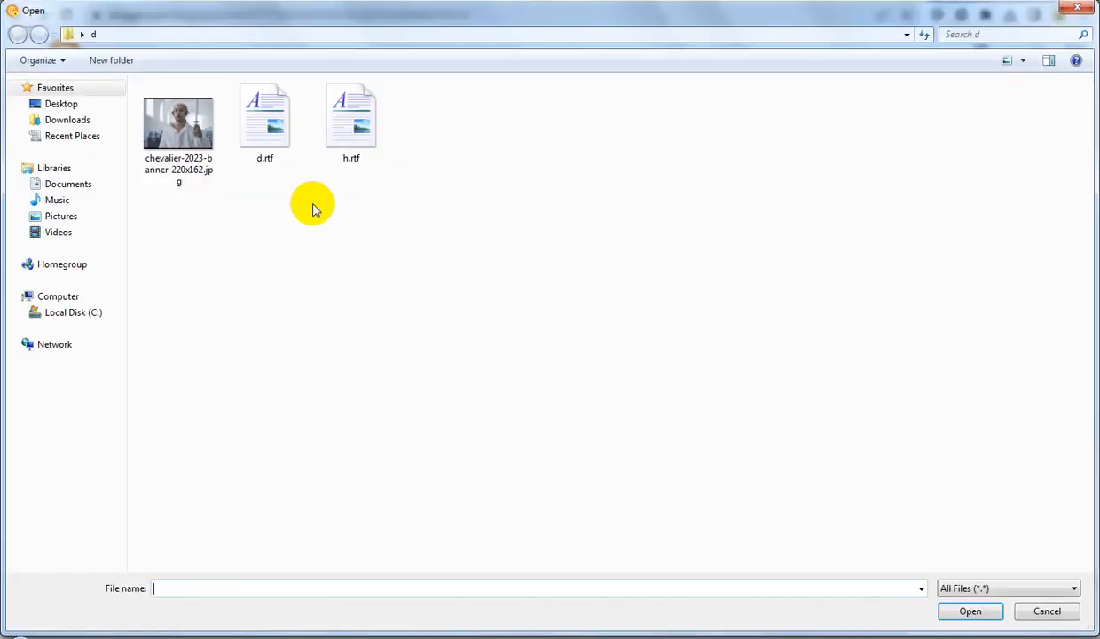
double_click(182, 128)
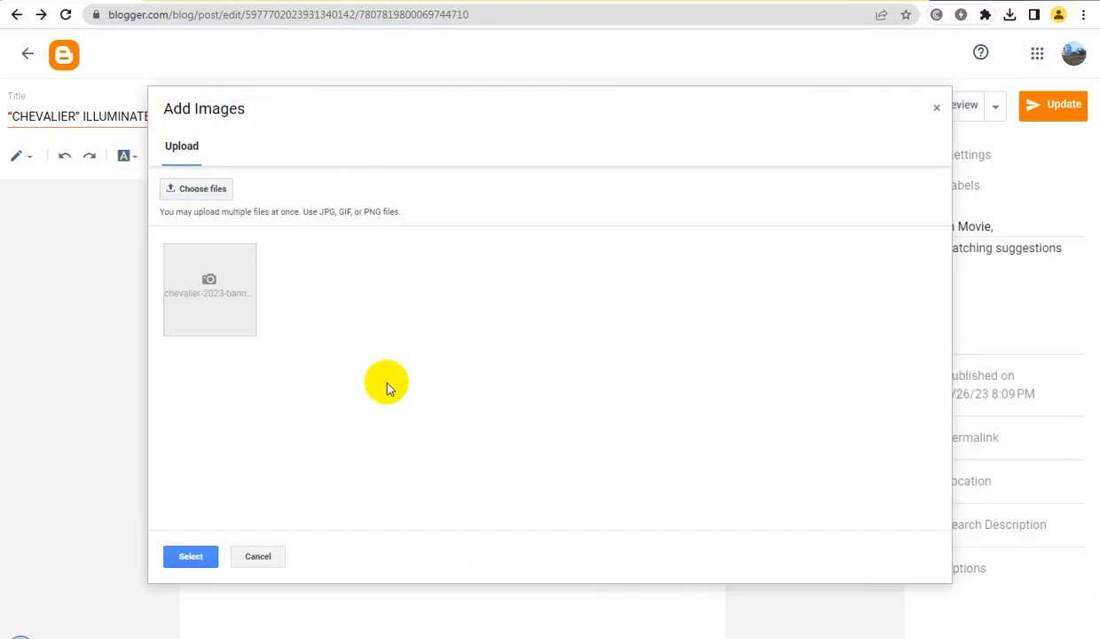
click(191, 555)
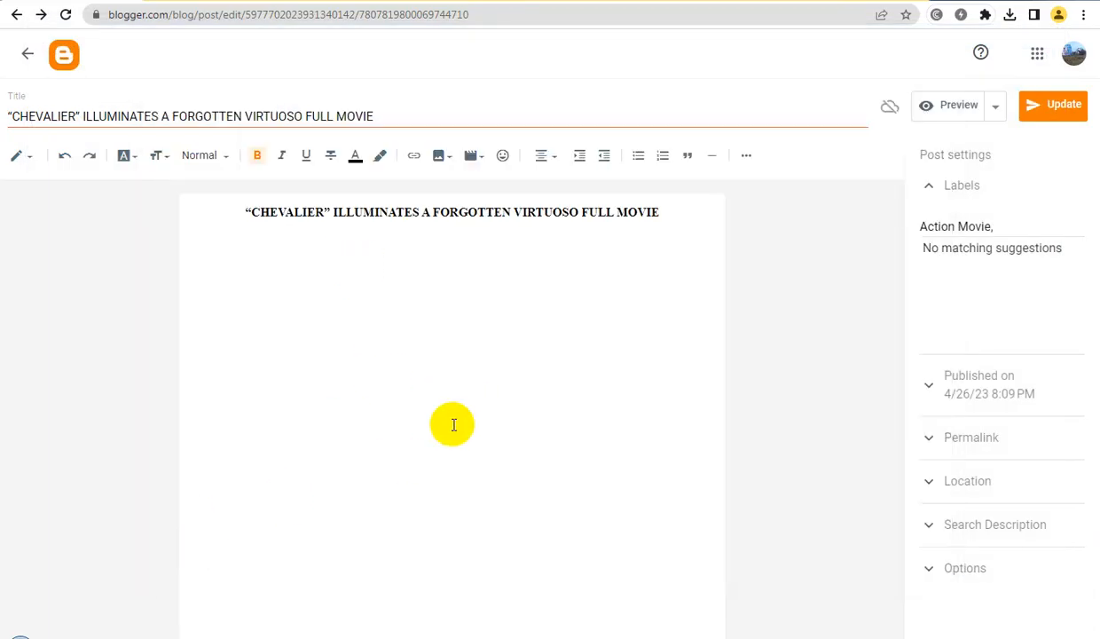
click(475, 370)
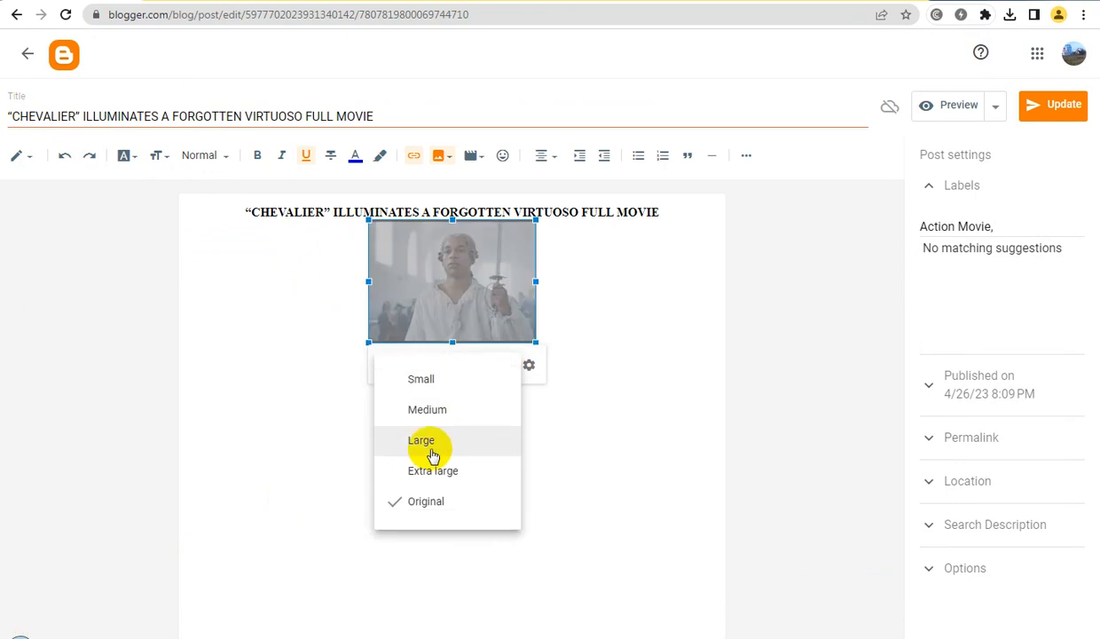
click(435, 474)
- Set the banner image's alt text and title text to the post title, “CHEVALIER” ILLUMINATES A FORGOTTEN VIRTUOSO FULL MOVIE
click(635, 211)
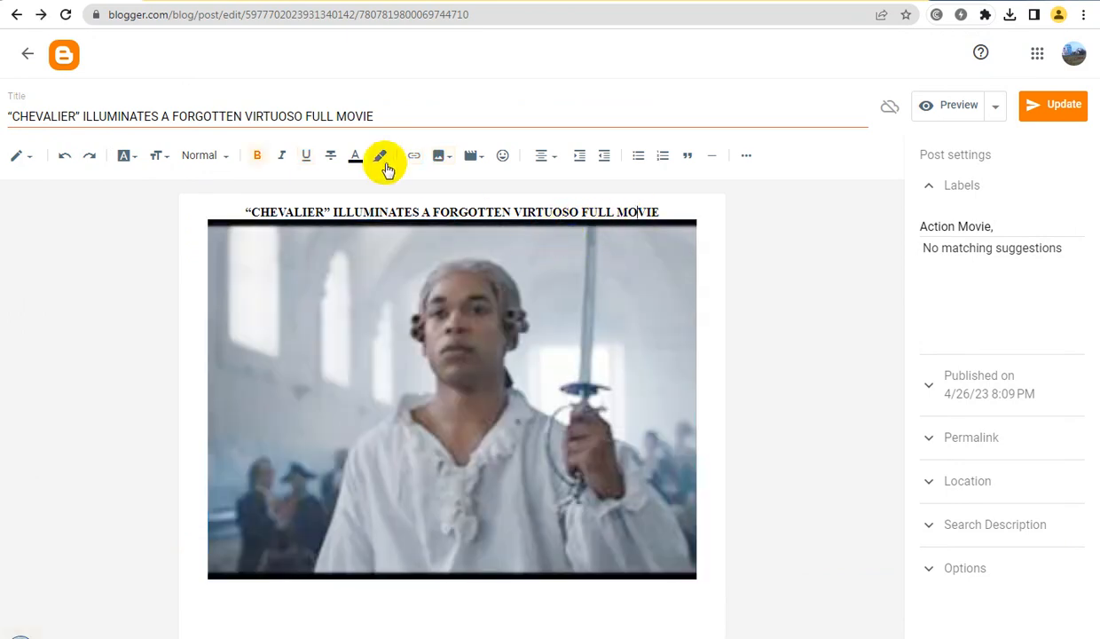
triple_click(306, 117)
key(ctrl+c)
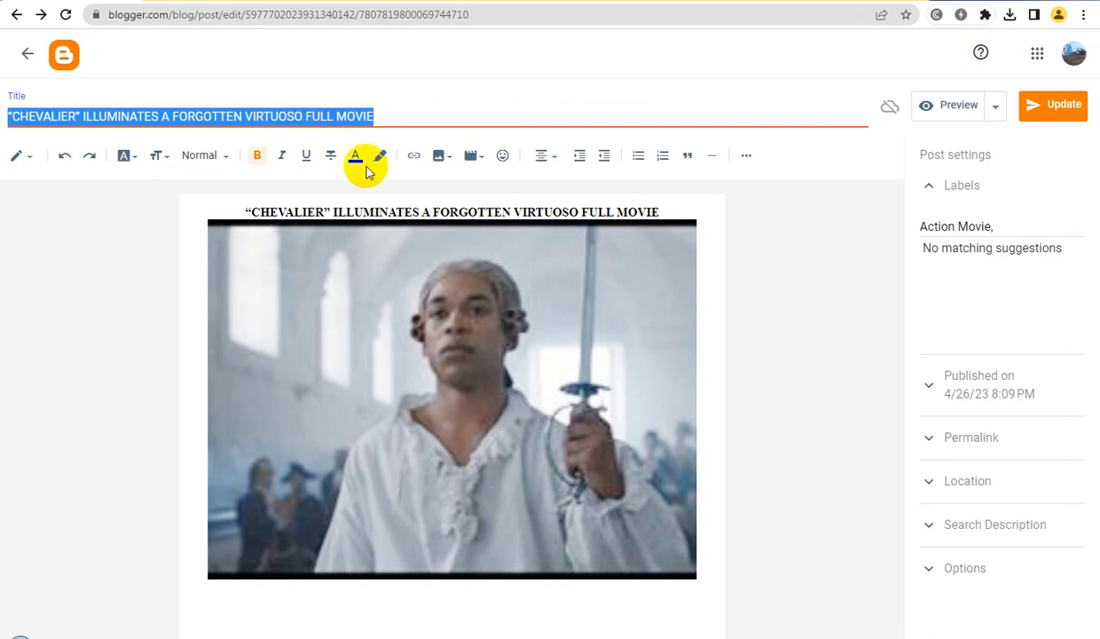
click(455, 333)
click(370, 601)
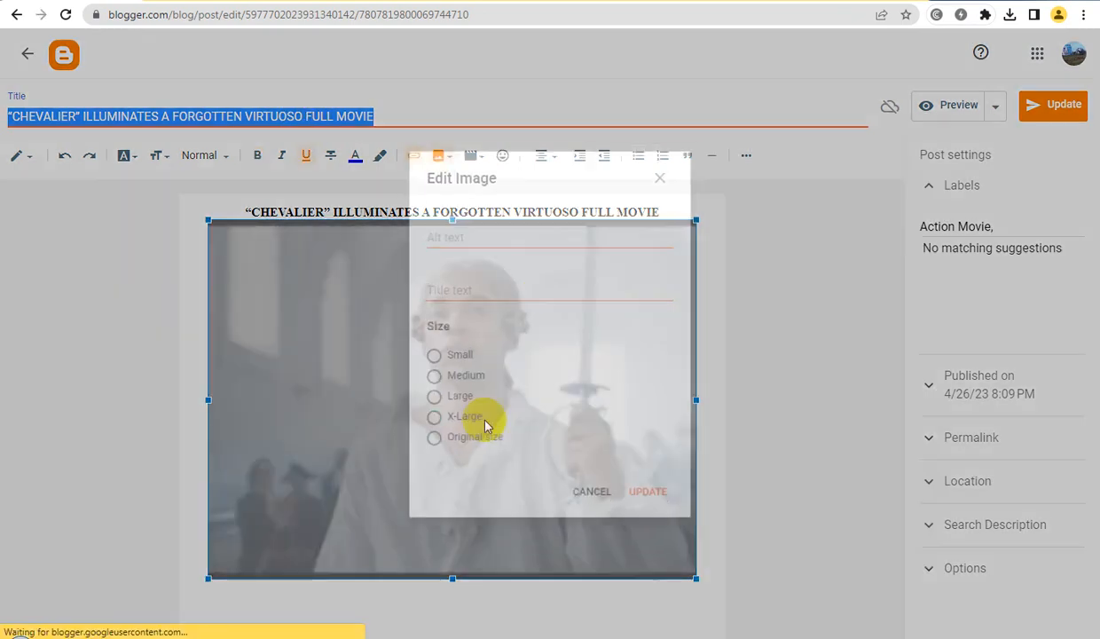
click(508, 236)
key(ctrl+v)
click(514, 293)
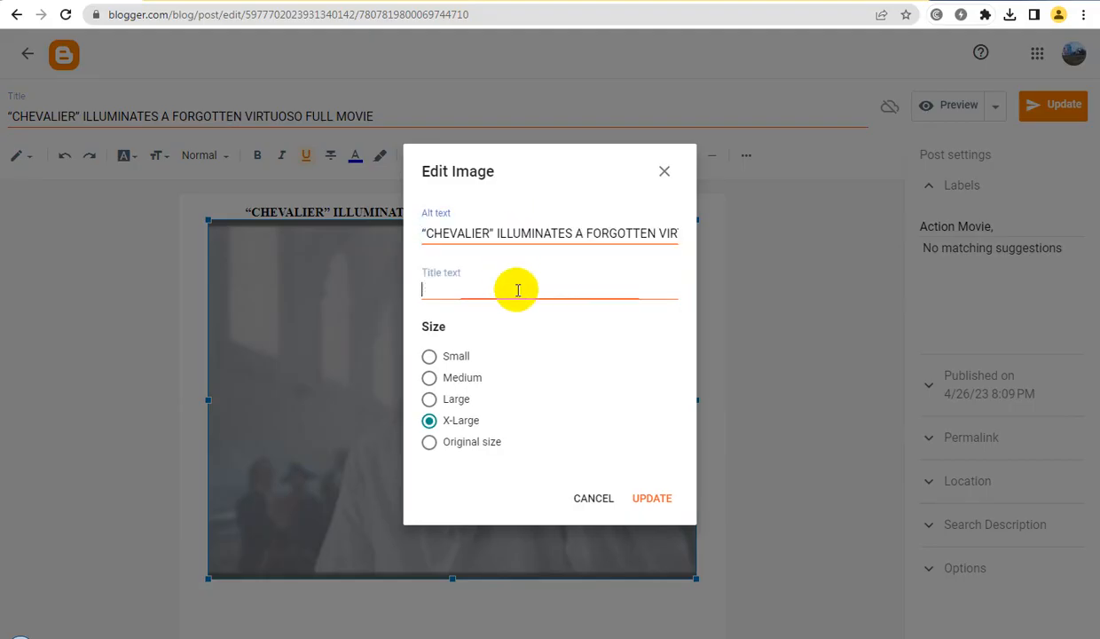
key(ctrl+v)
click(650, 498)
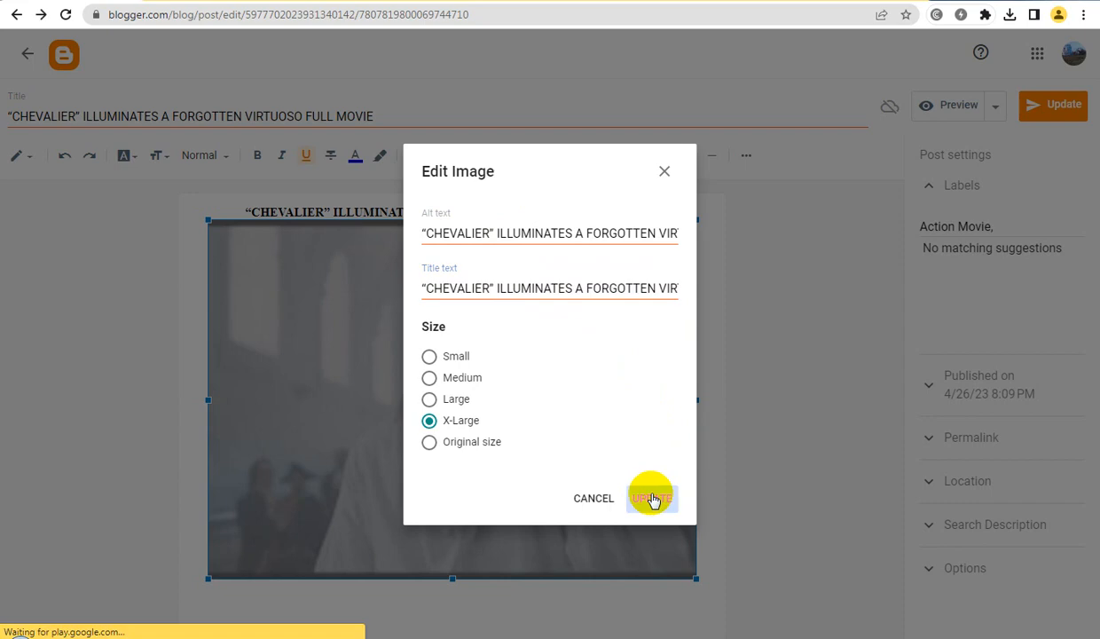
- Cut the list of related movie headlines from the WordPad notes and paste it left-aligned below the banner image in the Blogger post
click(257, 637)
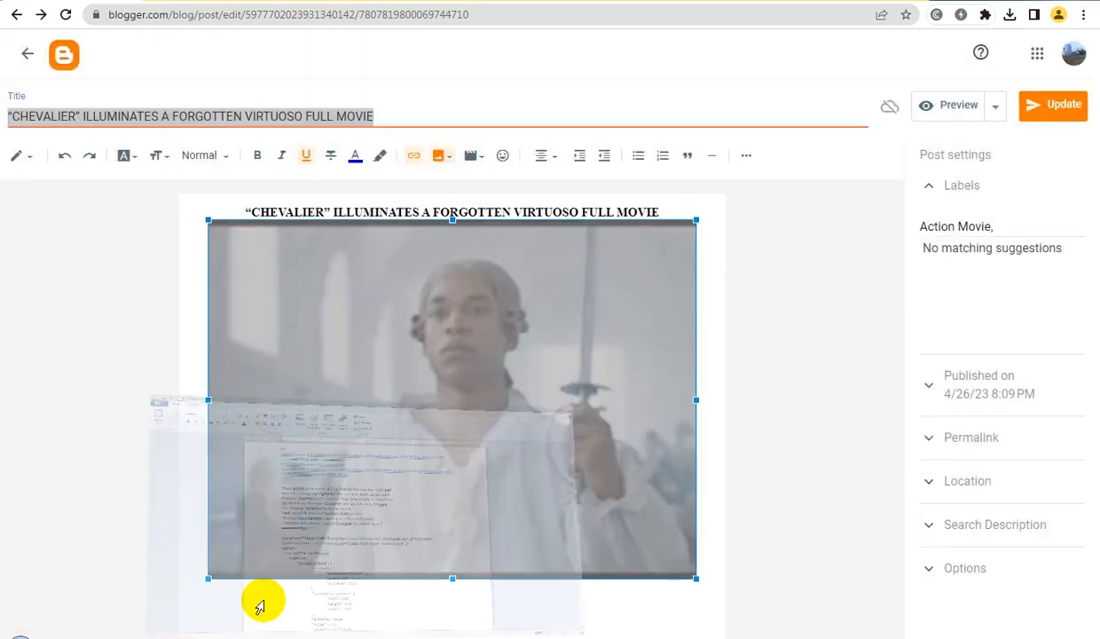
drag(575, 327, 249, 228)
key(ctrl+x)
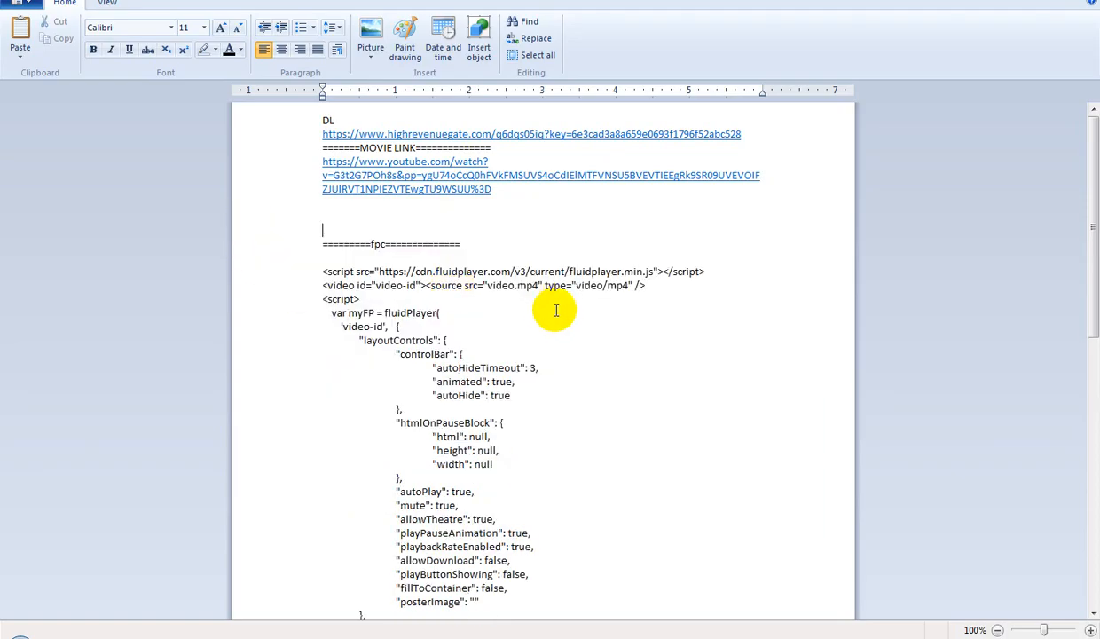
click(1009, 1)
click(702, 406)
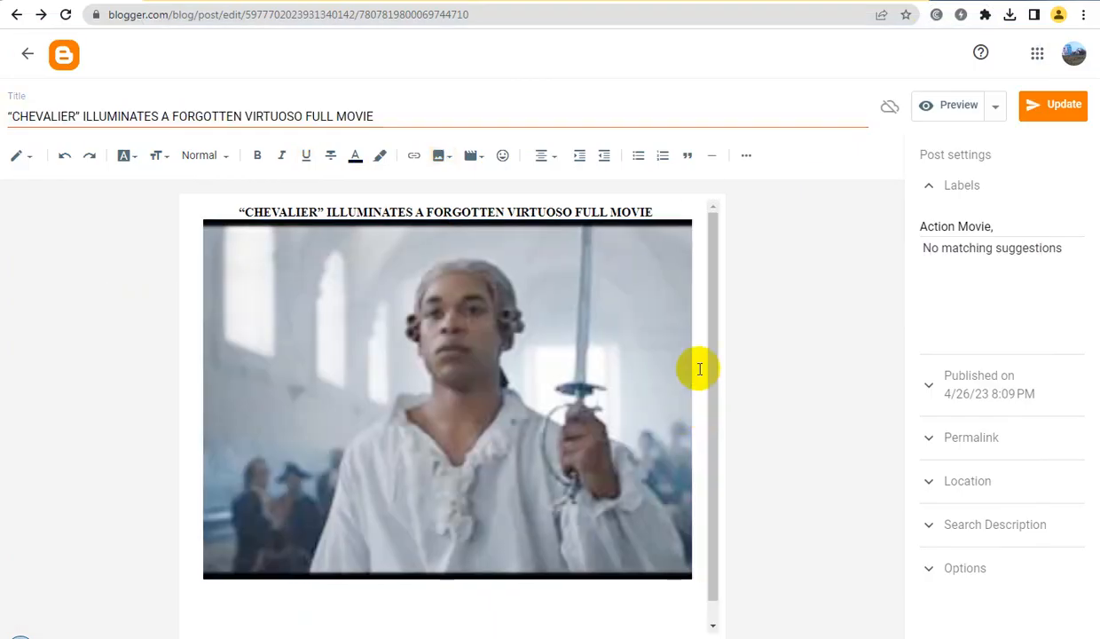
click(545, 155)
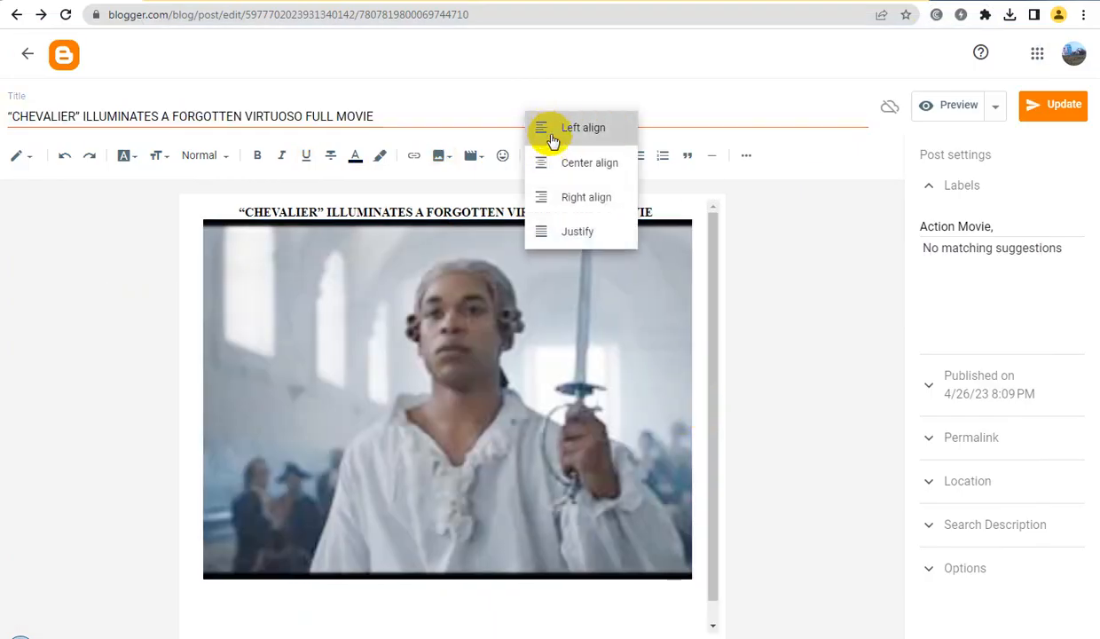
click(540, 128)
key(ctrl+v)
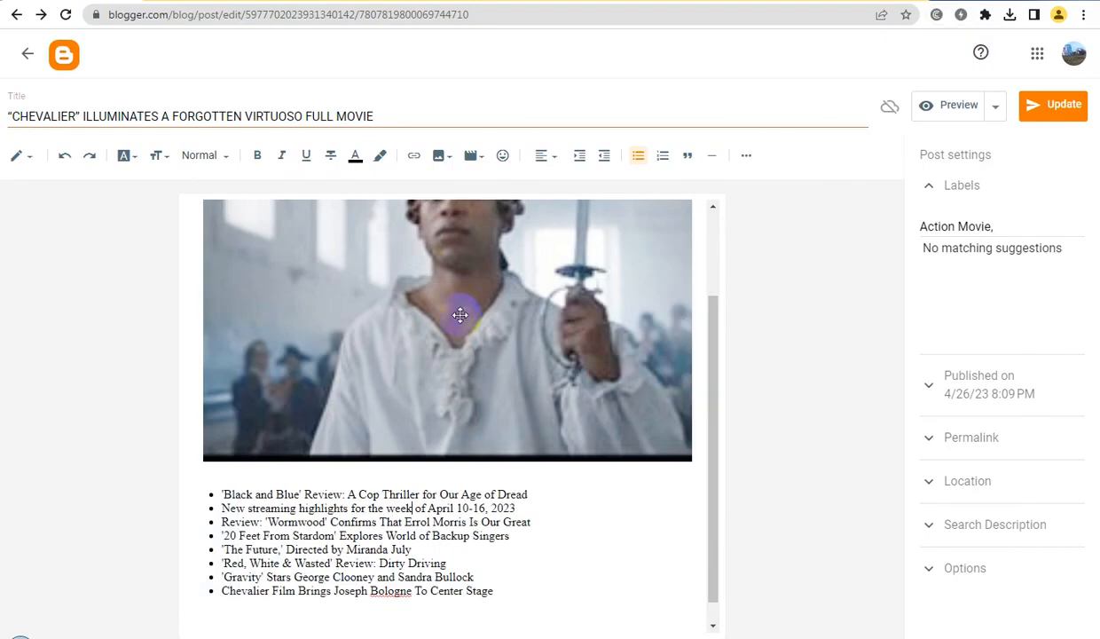
- Link the banner image to the highrevenuegate.com direct link from the notes, opening in a new window
click(450, 228)
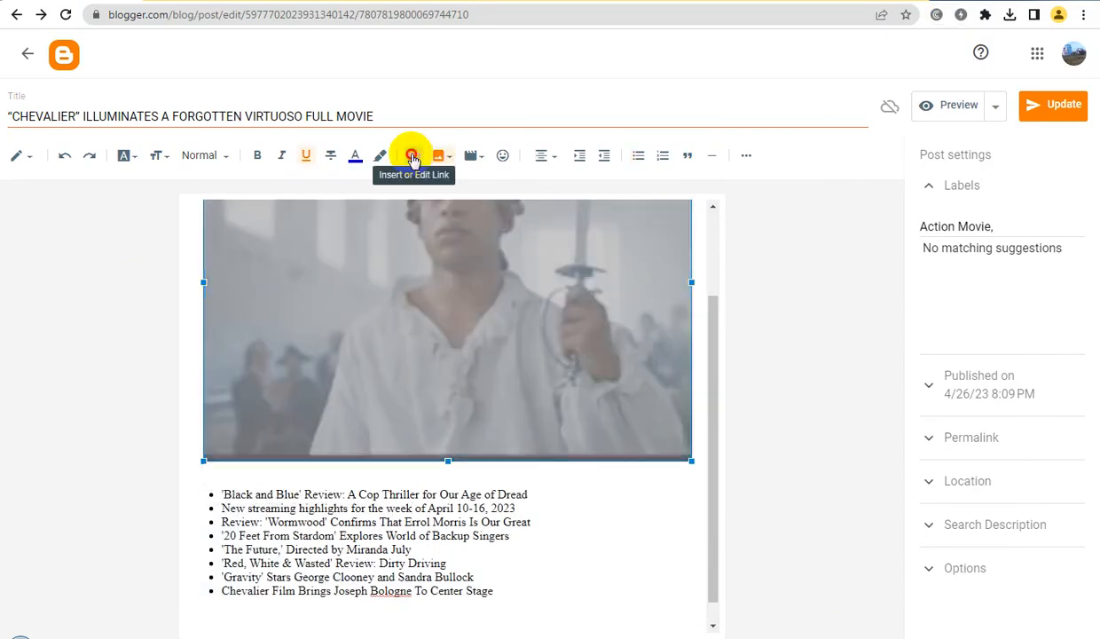
click(414, 157)
key(ctrl+v)
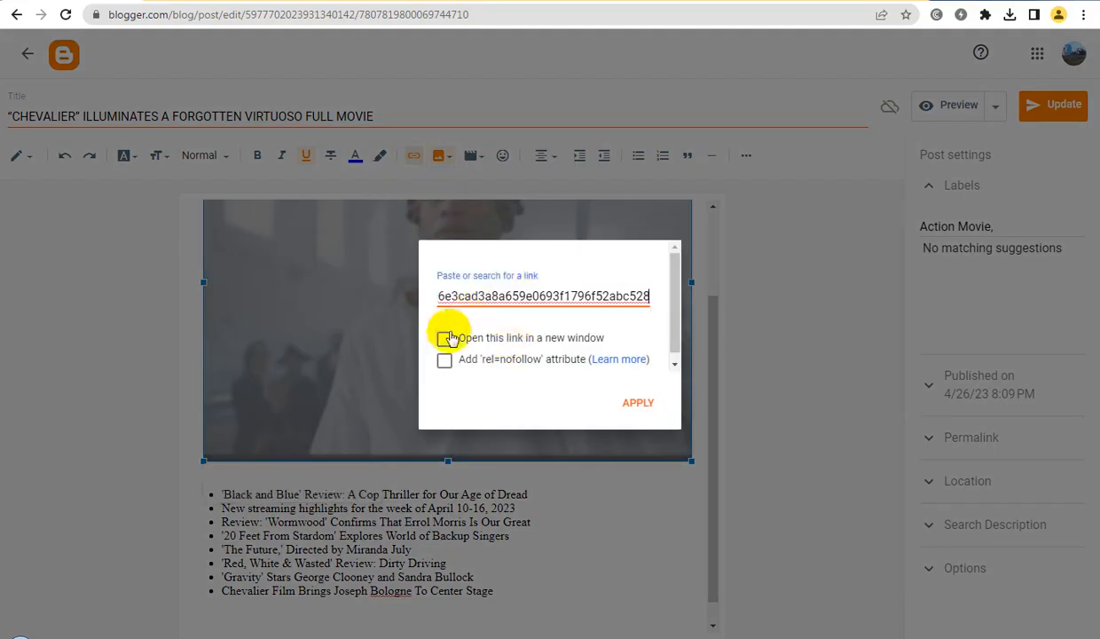
click(445, 338)
click(639, 404)
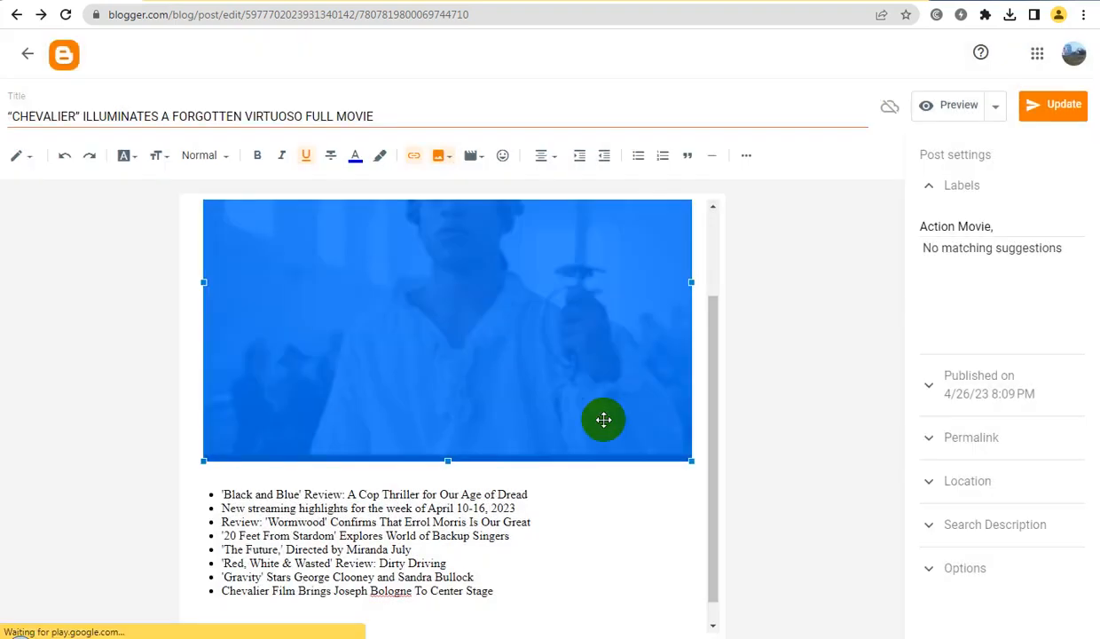
click(552, 529)
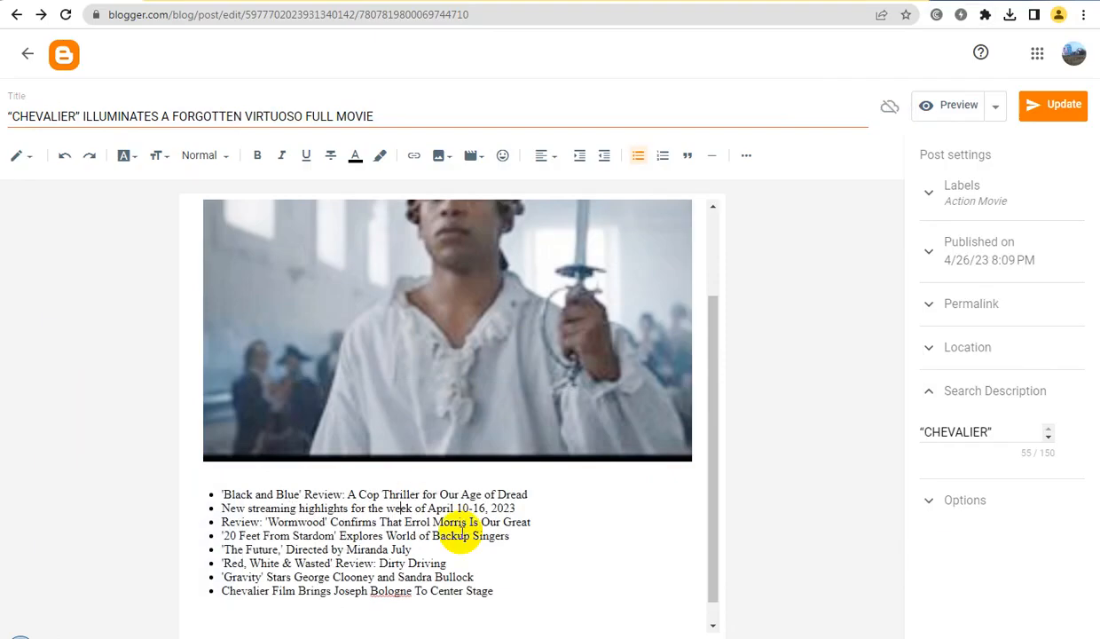
- Link the whole bulleted headline list to the same highrevenuegate.com direct link, opening in a new window
drag(508, 590, 153, 496)
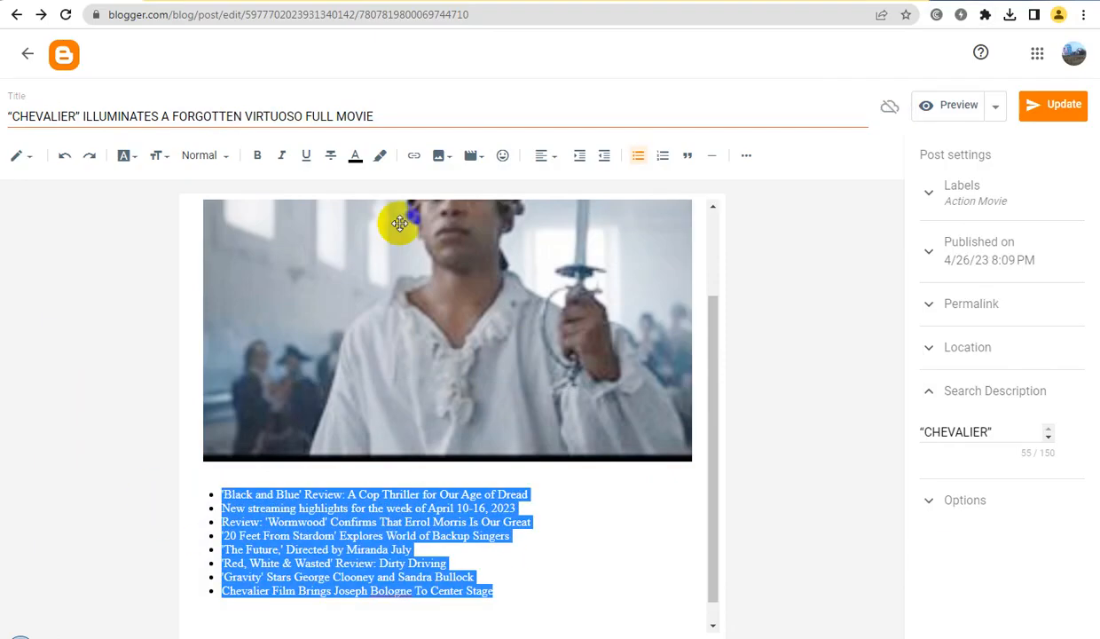
click(414, 159)
click(523, 300)
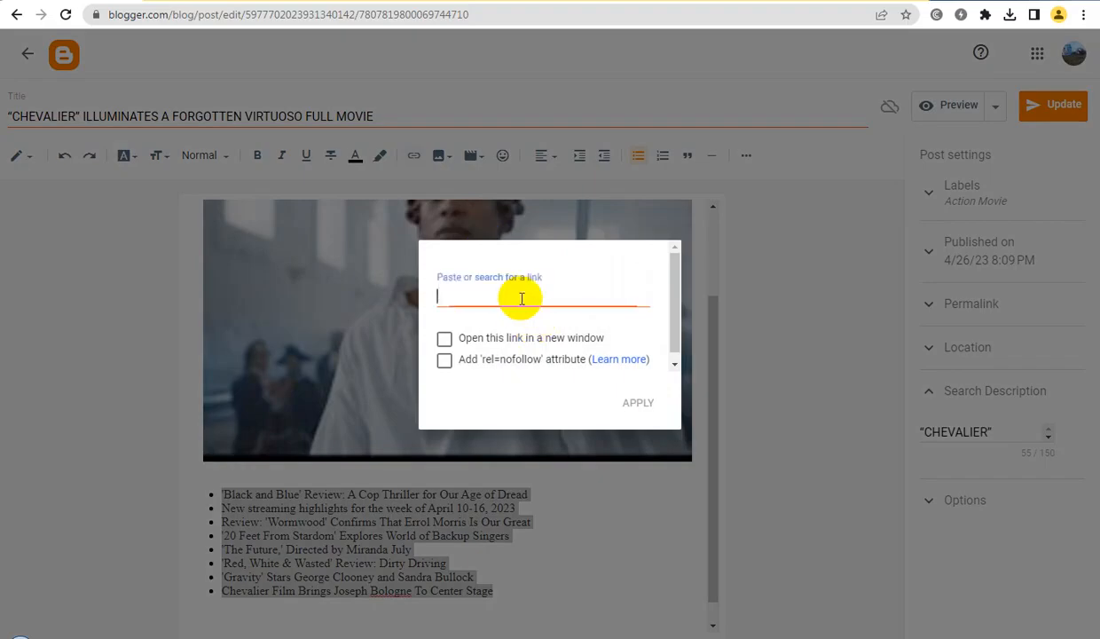
key(ctrl+v)
click(445, 338)
click(638, 402)
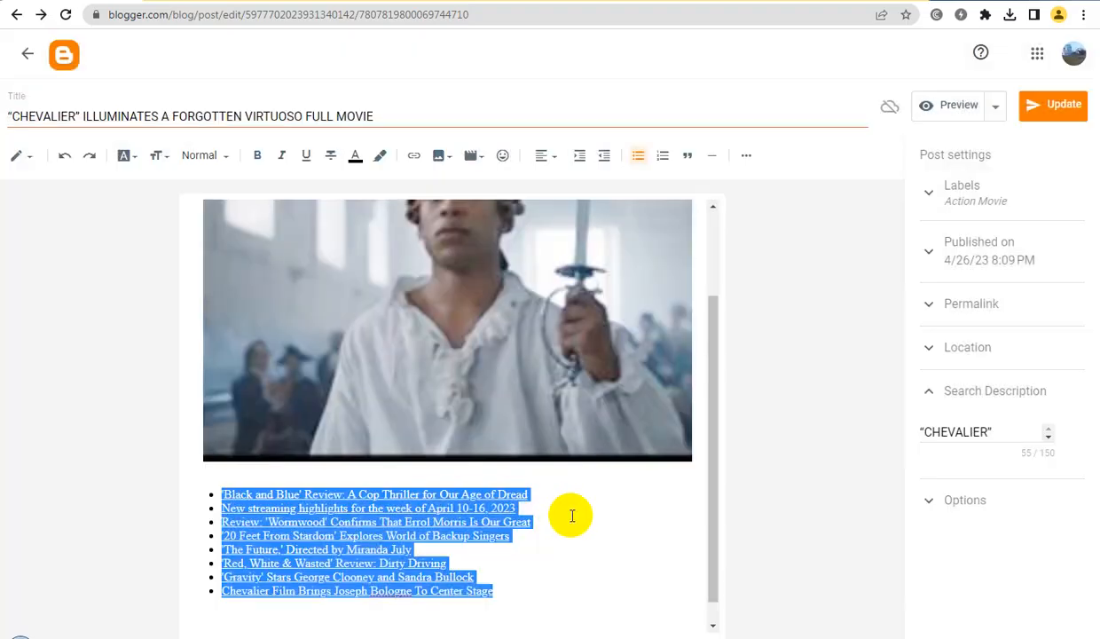
click(572, 516)
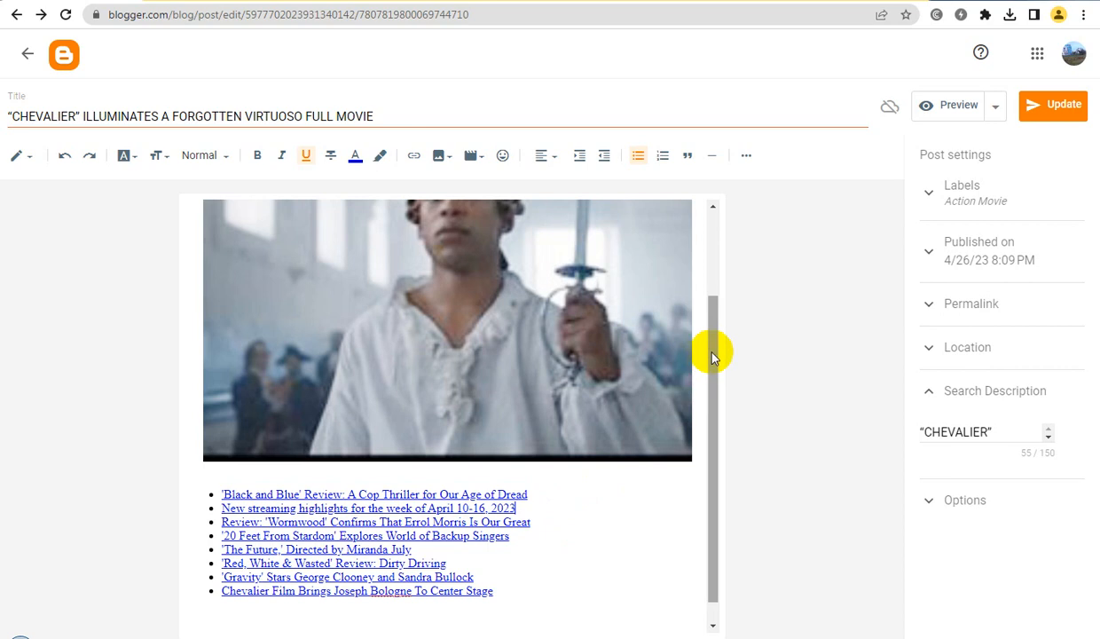
- Update the published Chevalier post with the new content and leave the post editor
scroll(717, 352, down, 1)
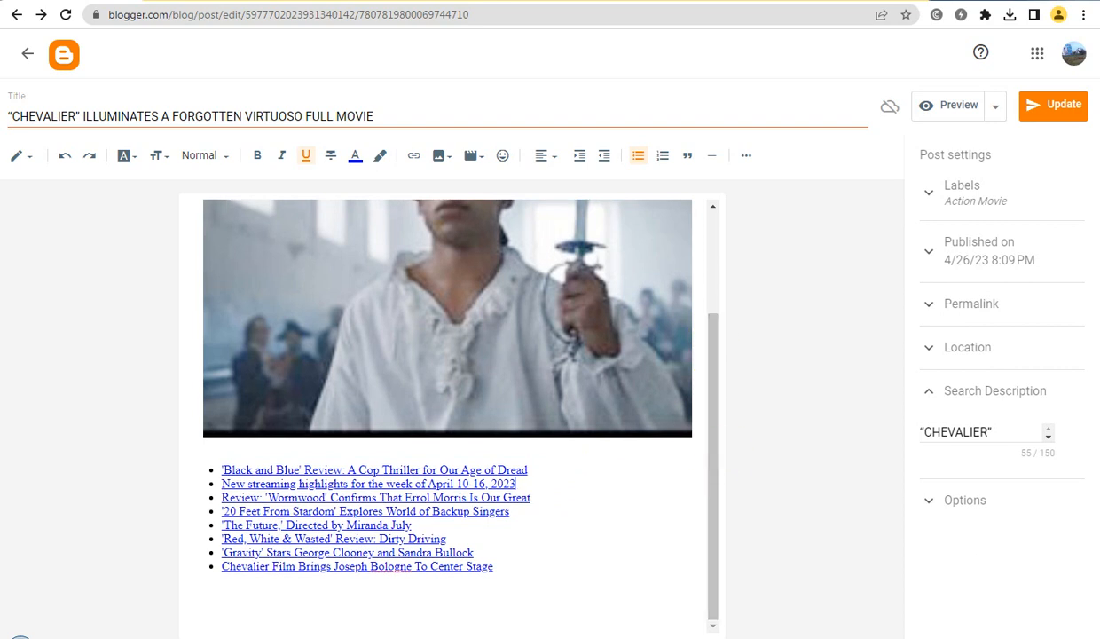
click(1055, 107)
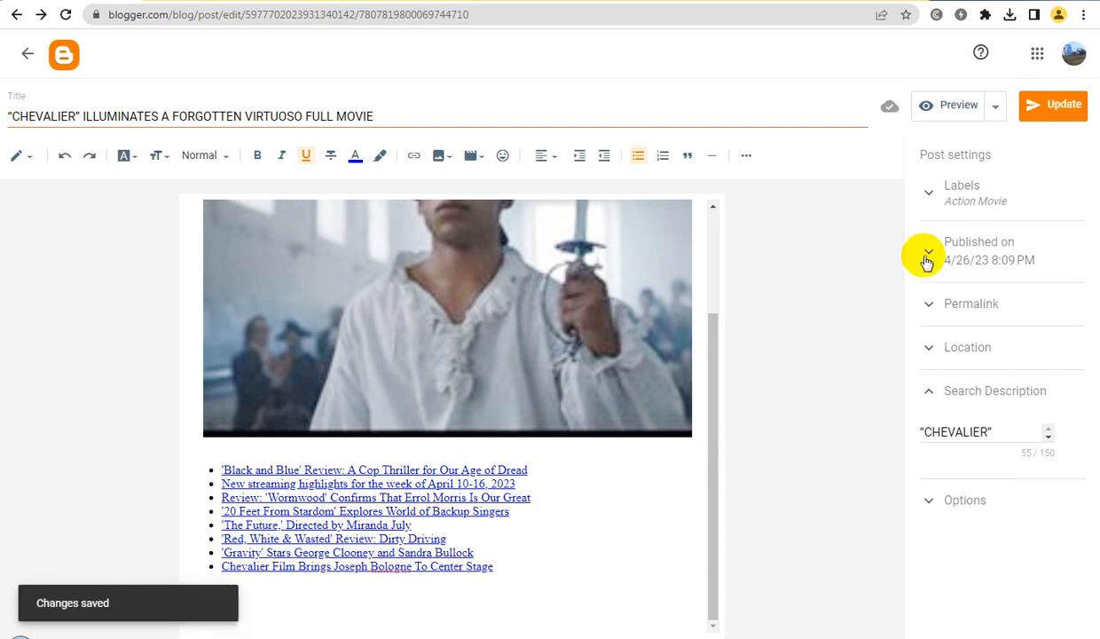
click(27, 57)
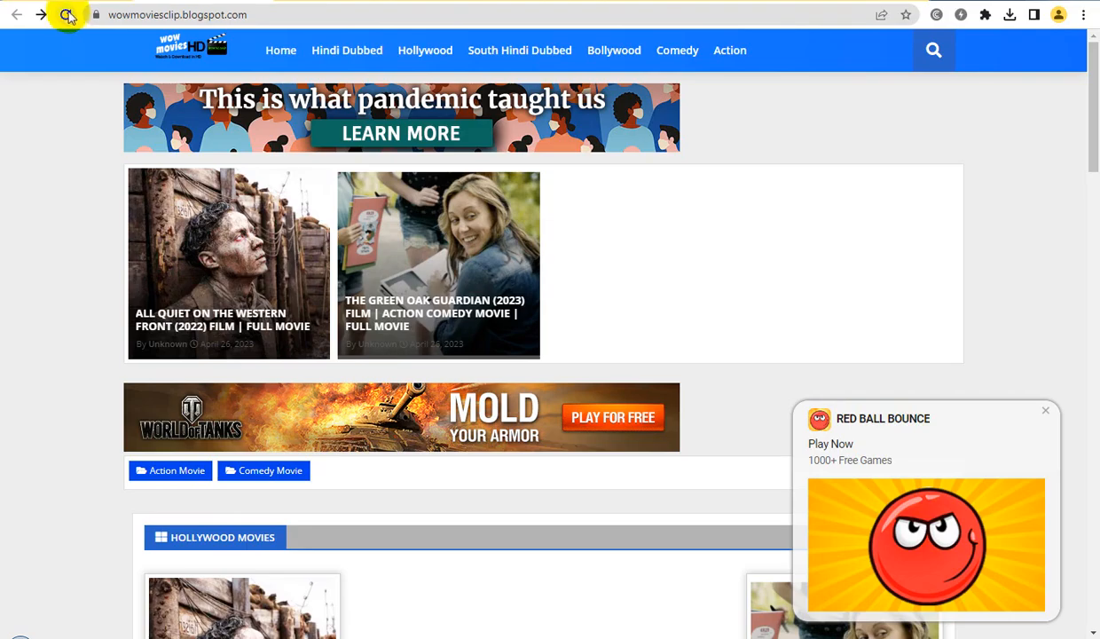
- Reload the wowmoviesclip.blogspot.com home page and check how the new Chevalier post is listed
click(67, 14)
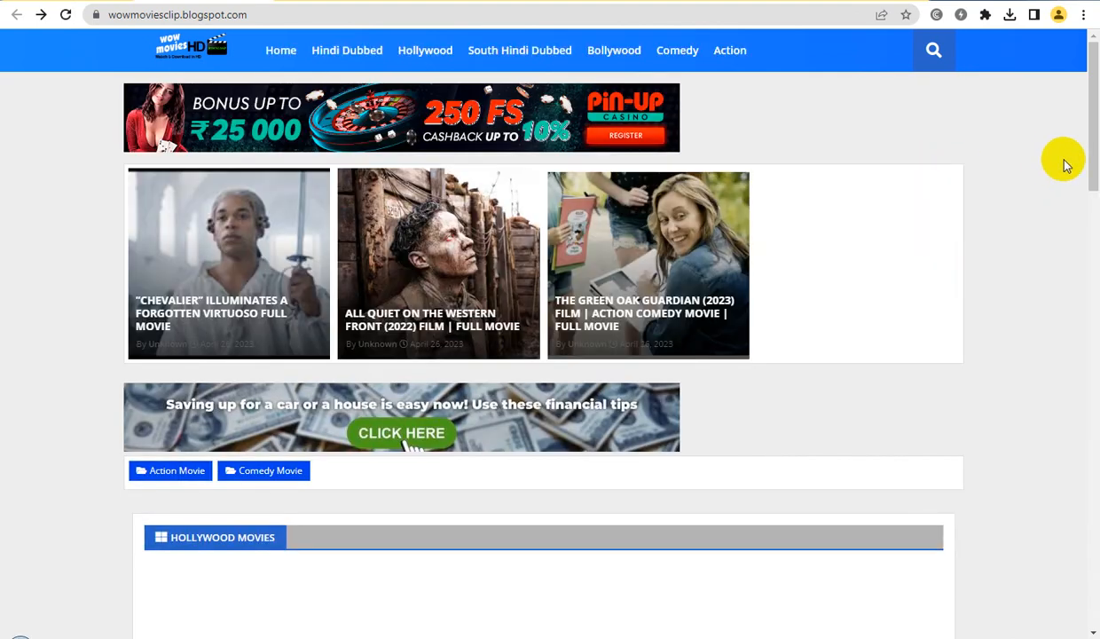
mouse_move(1088, 90)
mouse_down()
mouse_move(1097, 568)
mouse_move(1088, 442)
mouse_move(1096, 100)
mouse_up()
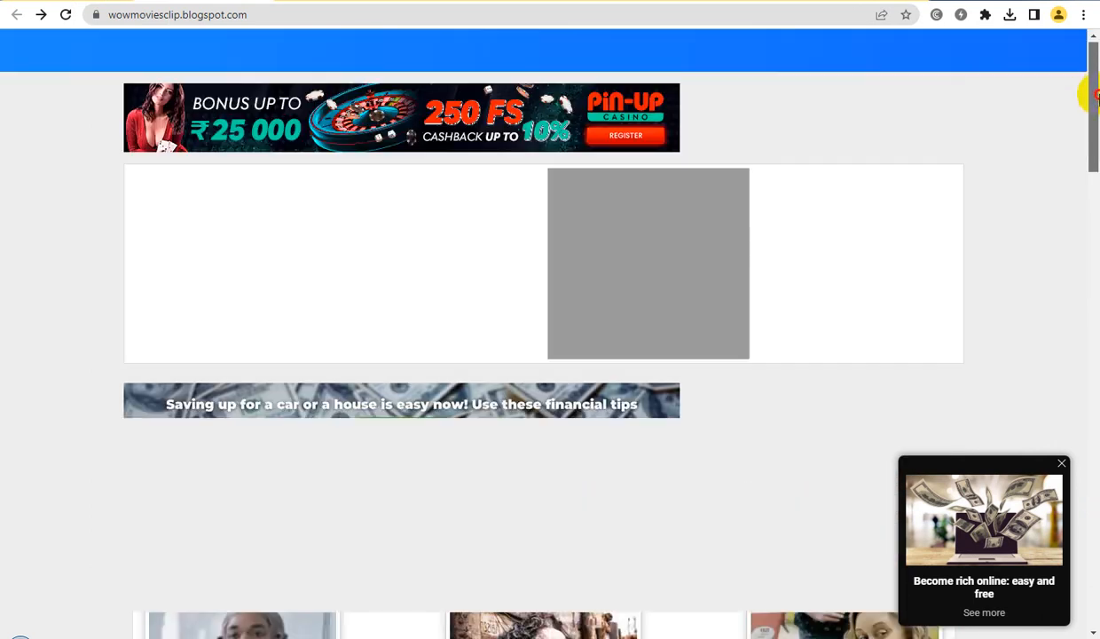